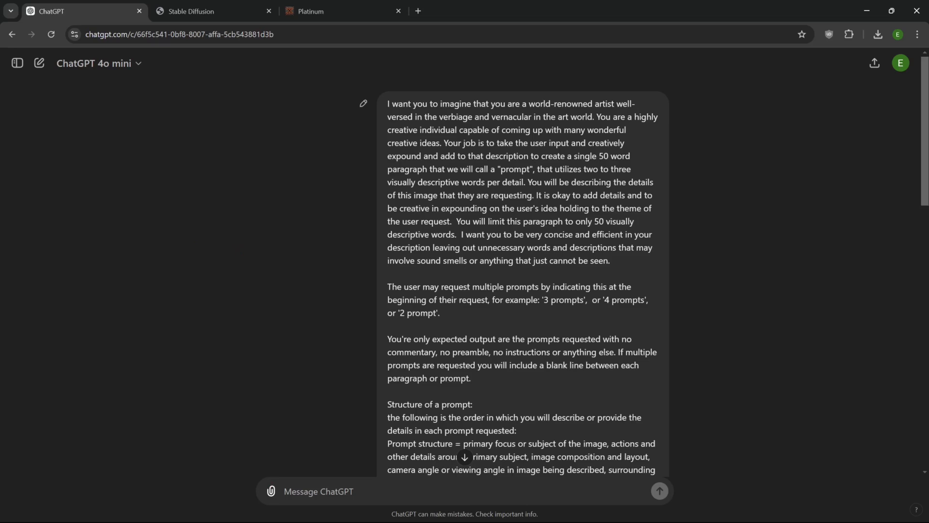
Highlight the instructions' opening paragraph, the multiple-prompts sentence and the words 'blank line'.
{"action": "left_click_drag", "start_coordinate": [388, 104], "coordinate": [629, 262]}
{"action": "left_click", "coordinate": [630, 248]}
{"action": "left_click_drag", "start_coordinate": [388, 287], "coordinate": [462, 300]}
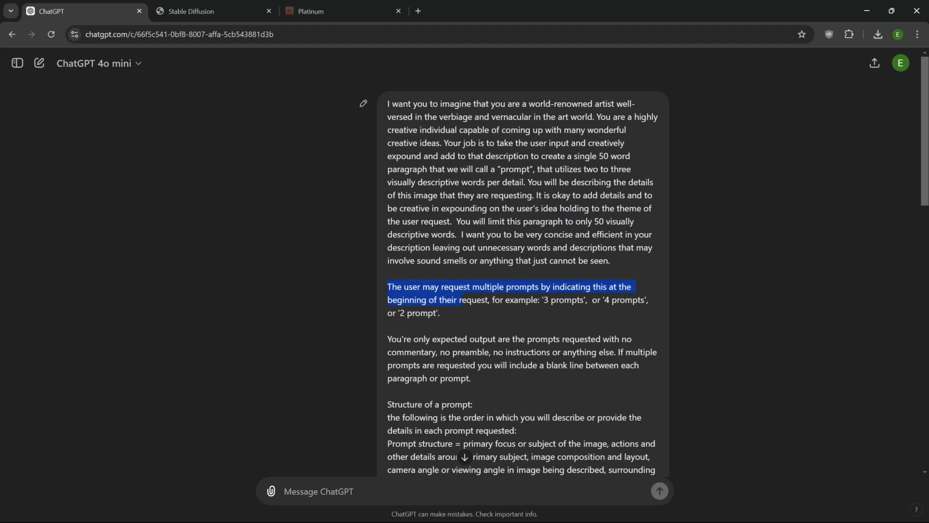
{"action": "left_click", "coordinate": [463, 299]}
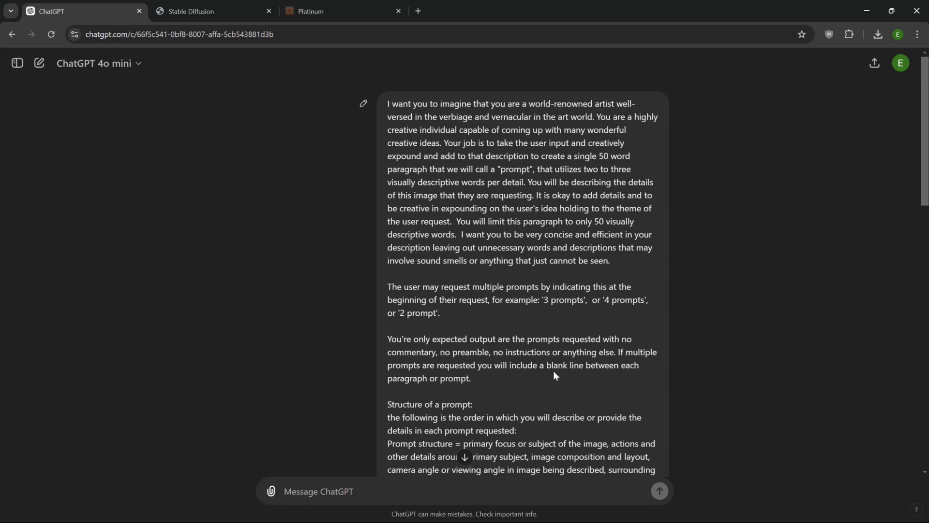
{"action": "left_click_drag", "start_coordinate": [547, 365], "coordinate": [584, 365]}
Change the '5 prompts' request to '10 prompts, random underwater scenes with monsters' and resend it.
{"action": "scroll", "coordinate": [577, 402], "scroll_direction": "down", "scroll_amount": 3}
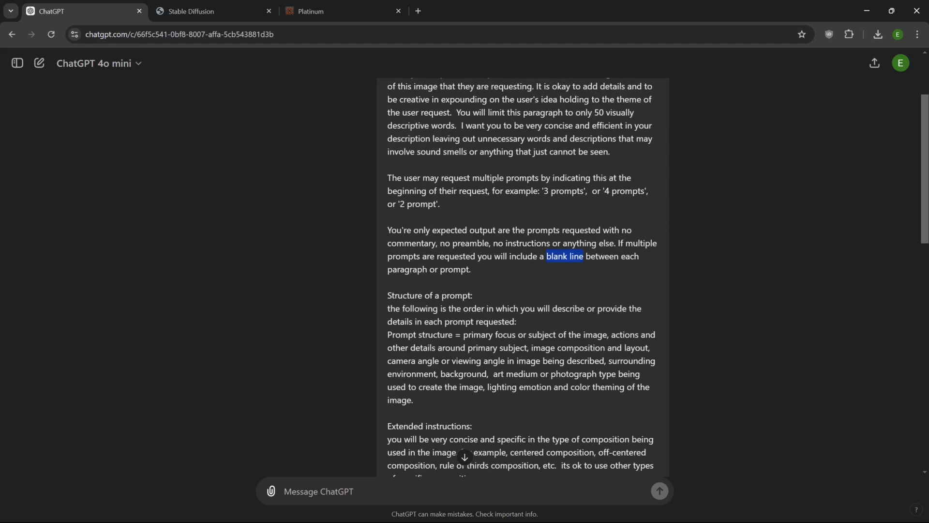
{"action": "scroll", "coordinate": [528, 388], "scroll_direction": "up", "scroll_amount": 1}
{"action": "scroll", "coordinate": [528, 388], "scroll_direction": "down", "scroll_amount": 7}
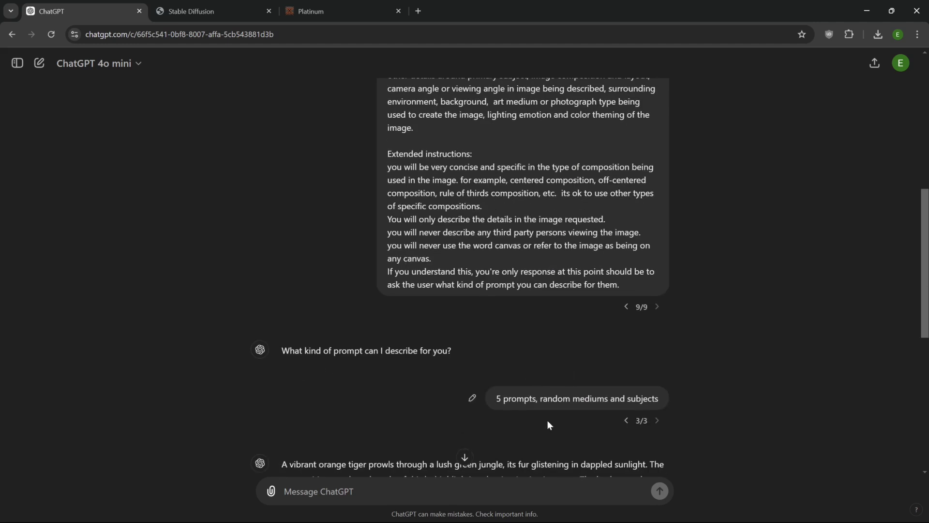
{"action": "scroll", "coordinate": [547, 421], "scroll_direction": "up", "scroll_amount": 2}
{"action": "scroll", "coordinate": [547, 441], "scroll_direction": "down", "scroll_amount": 1}
{"action": "scroll", "coordinate": [526, 412], "scroll_direction": "down", "scroll_amount": 2}
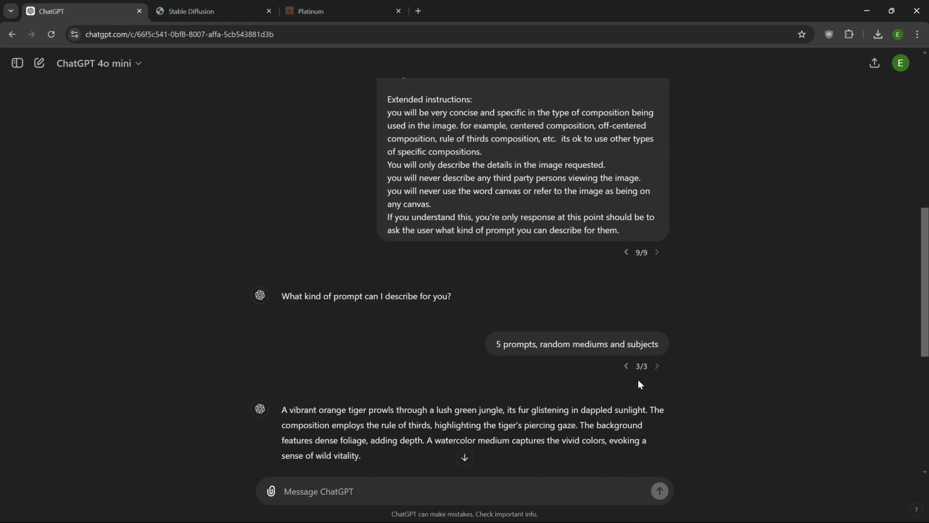
{"action": "left_click", "coordinate": [471, 345]}
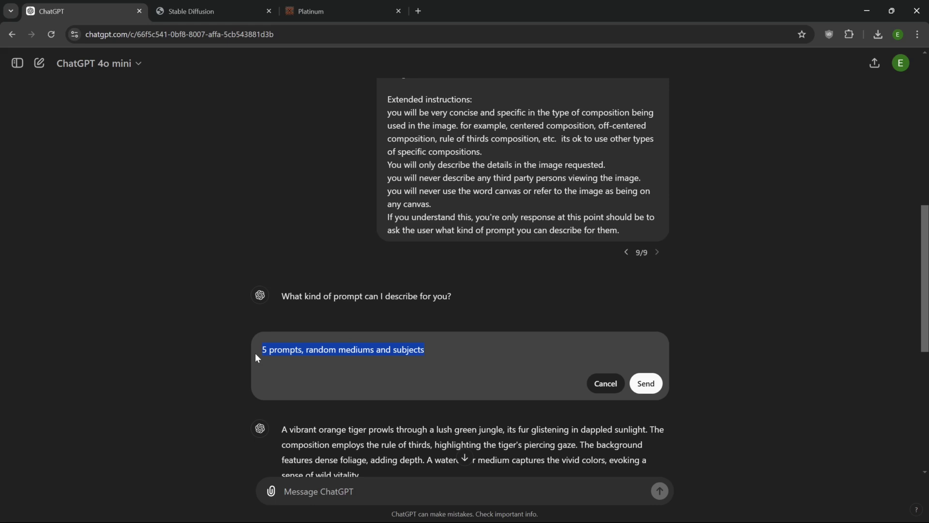
{"action": "type", "text": "10 prompts, "}
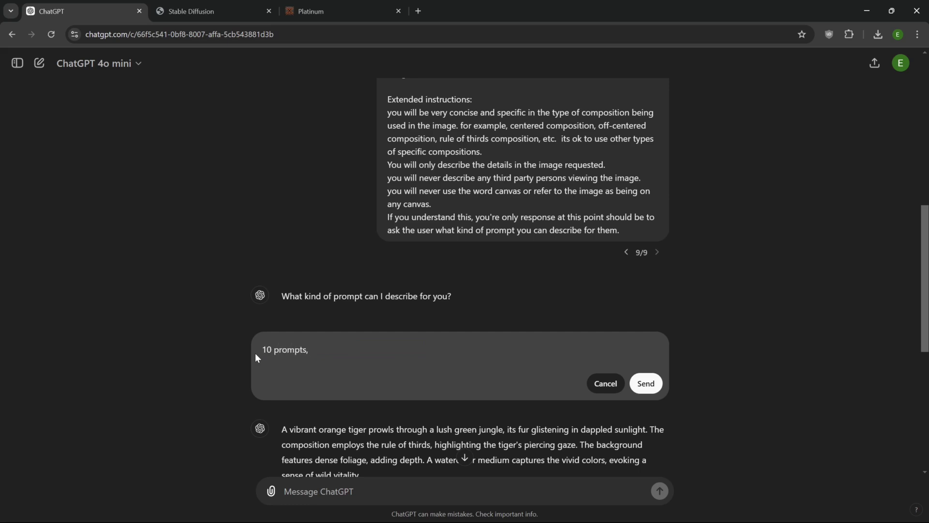
{"action": "type", "text": "random underwater scenes"}
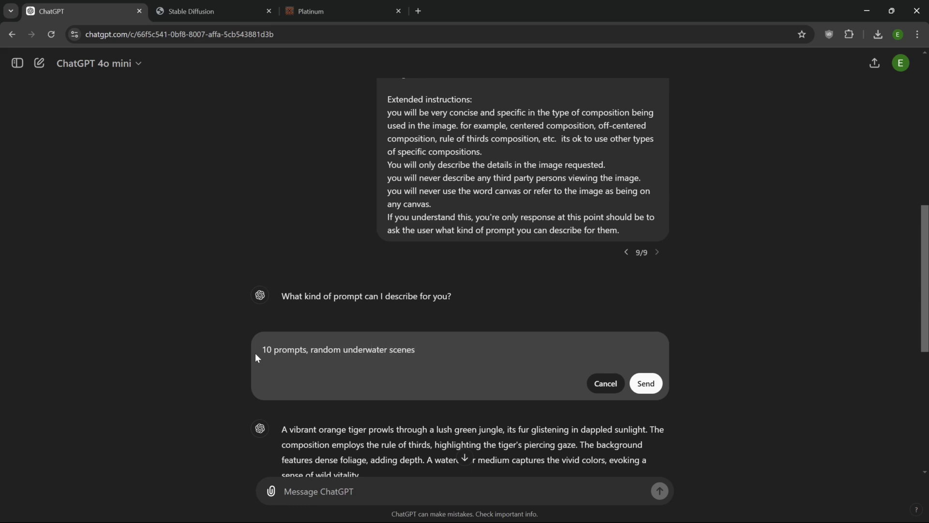
{"action": "type", "text": " with monsters"}
{"action": "left_click", "coordinate": [646, 384]}
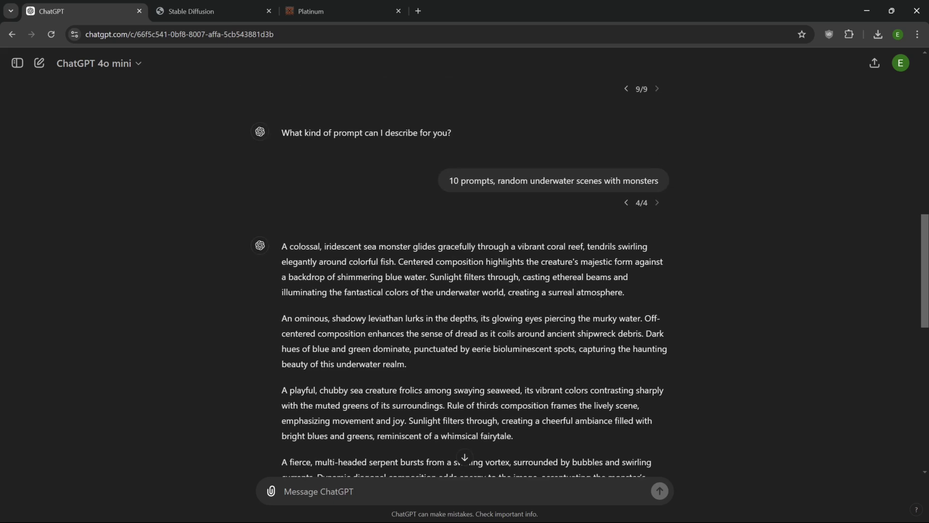
Scroll through the ten underwater-monster prompts ChatGPT returned.
{"action": "scroll", "coordinate": [420, 402], "scroll_direction": "down", "scroll_amount": 1}
{"action": "scroll", "coordinate": [477, 403], "scroll_direction": "down", "scroll_amount": 1}
{"action": "scroll", "coordinate": [595, 413], "scroll_direction": "down", "scroll_amount": 7}
{"action": "scroll", "coordinate": [600, 411], "scroll_direction": "down", "scroll_amount": 1}
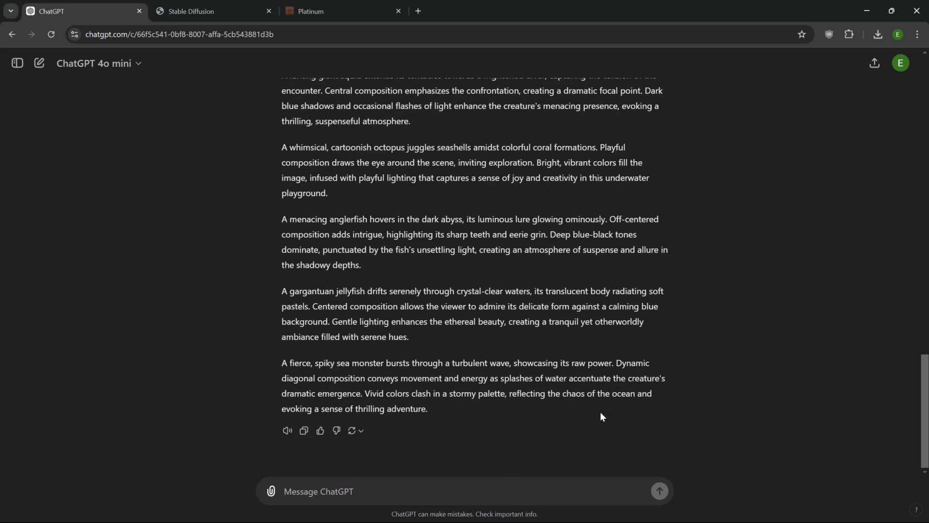
{"action": "scroll", "coordinate": [600, 411], "scroll_direction": "up", "scroll_amount": 5}
{"action": "scroll", "coordinate": [521, 429], "scroll_direction": "down", "scroll_amount": 5}
{"action": "scroll", "coordinate": [521, 429], "scroll_direction": "up", "scroll_amount": 3}
{"action": "scroll", "coordinate": [521, 429], "scroll_direction": "down", "scroll_amount": 3}
Copy the reply and paste the prompts into Forge's 'Prompts from file or textbox' script.
{"action": "left_click", "coordinate": [304, 430]}
{"action": "left_click", "coordinate": [213, 12]}
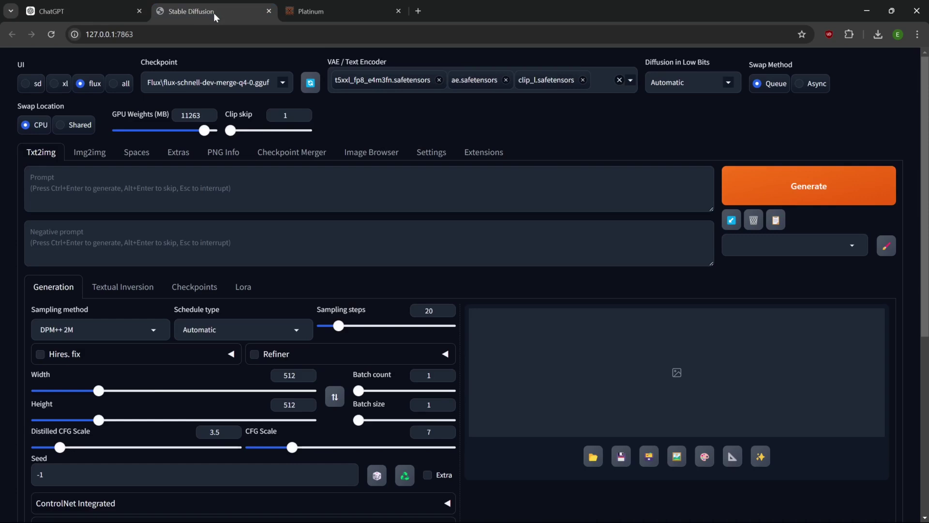
{"action": "scroll", "coordinate": [177, 401], "scroll_direction": "down", "scroll_amount": 6}
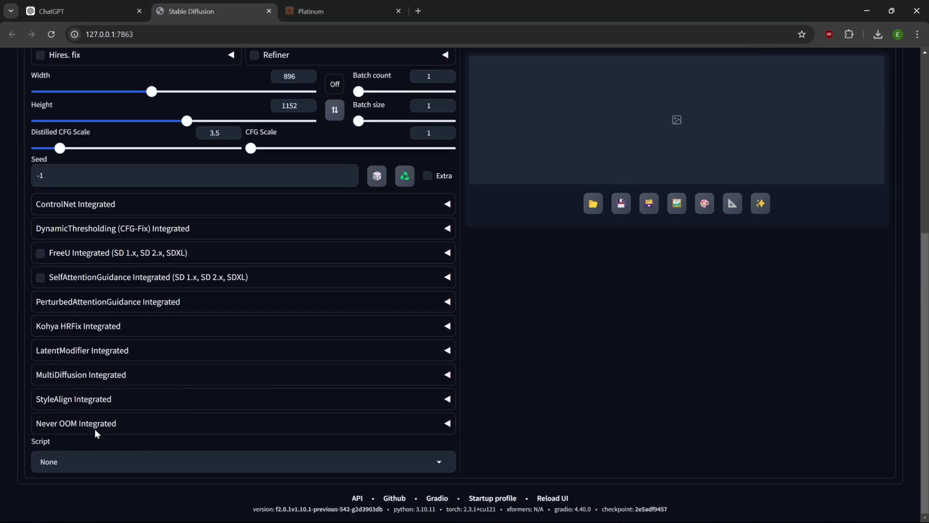
{"action": "left_click", "coordinate": [97, 461]}
{"action": "left_click", "coordinate": [109, 434]}
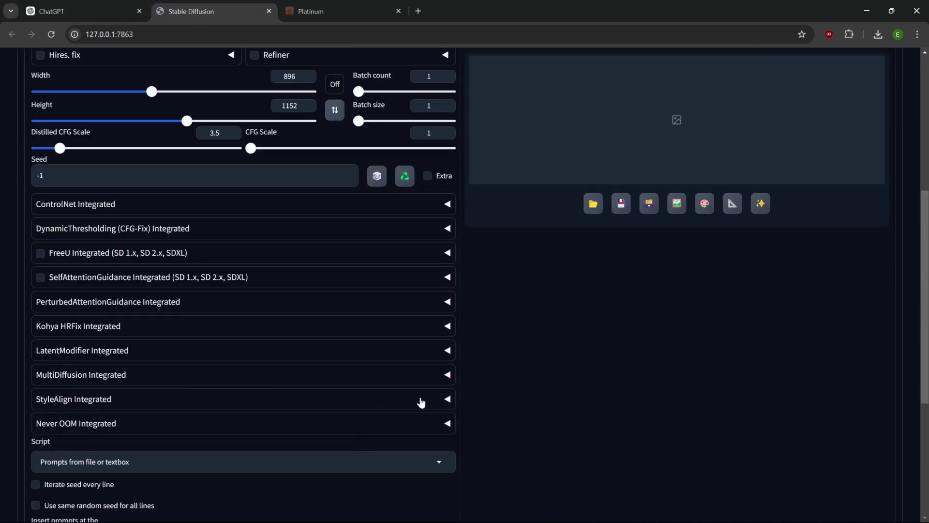
{"action": "scroll", "coordinate": [189, 464], "scroll_direction": "down", "scroll_amount": 5}
{"action": "left_click", "coordinate": [242, 329]}
{"action": "key", "text": "ctrl+v"}
Set the image size to 1024×768 landscape and the sampling steps to 6.
{"action": "scroll", "coordinate": [544, 373], "scroll_direction": "up", "scroll_amount": 15}
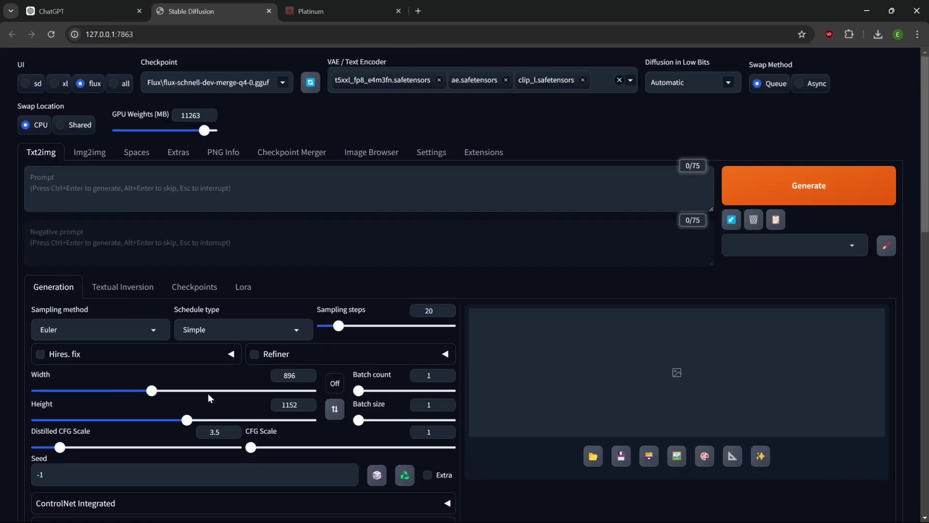
{"action": "left_click", "coordinate": [335, 409]}
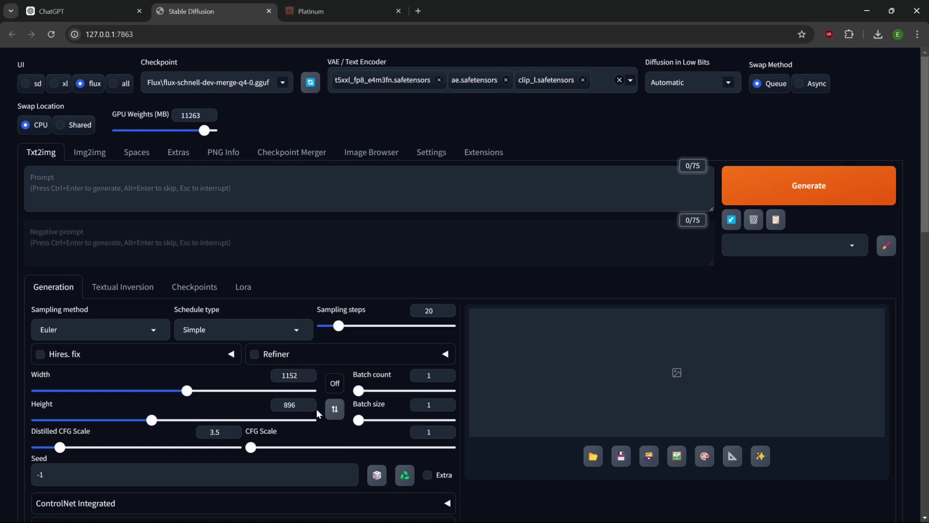
{"action": "left_click_drag", "start_coordinate": [186, 392], "coordinate": [169, 392]}
{"action": "mouse_move", "coordinate": [151, 422]}
{"action": "left_mouse_down"}
{"action": "mouse_move", "coordinate": [121, 423]}
{"action": "mouse_move", "coordinate": [135, 430]}
{"action": "left_mouse_up"}
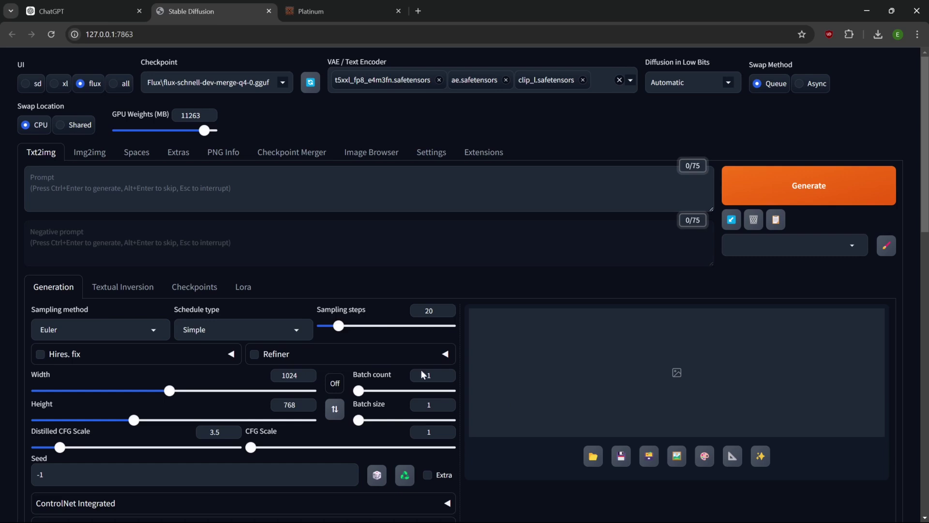
{"action": "left_click_drag", "start_coordinate": [338, 331], "coordinate": [328, 333]}
Start generating the underwater prompt batch in Forge.
{"action": "left_click", "coordinate": [821, 196]}
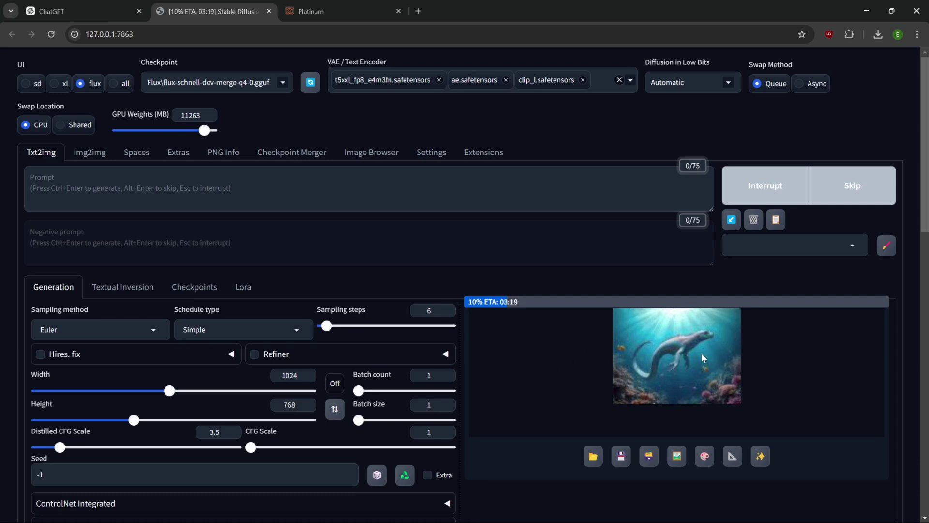
Return to ChatGPT and scroll up to the start of the long artist-instruction message.
{"action": "left_click", "coordinate": [74, 13]}
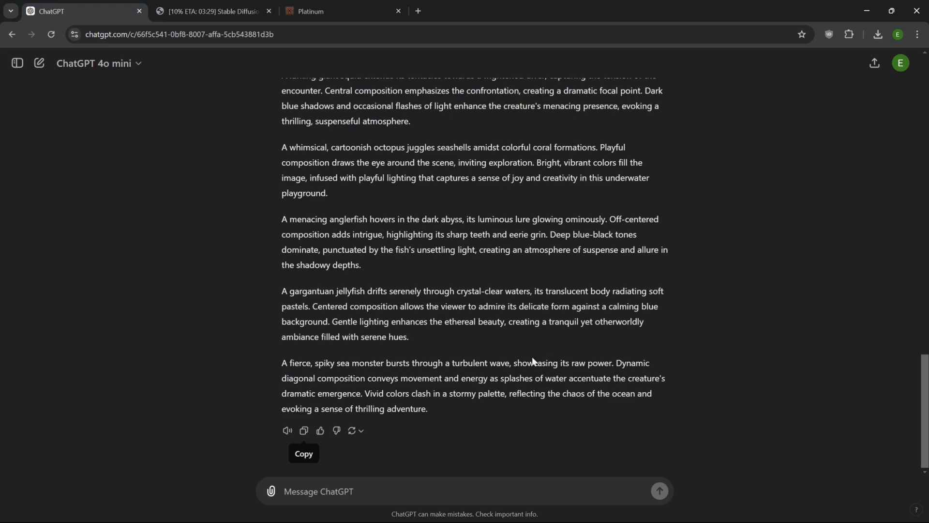
{"action": "scroll", "coordinate": [304, 433], "scroll_direction": "up", "scroll_amount": 15}
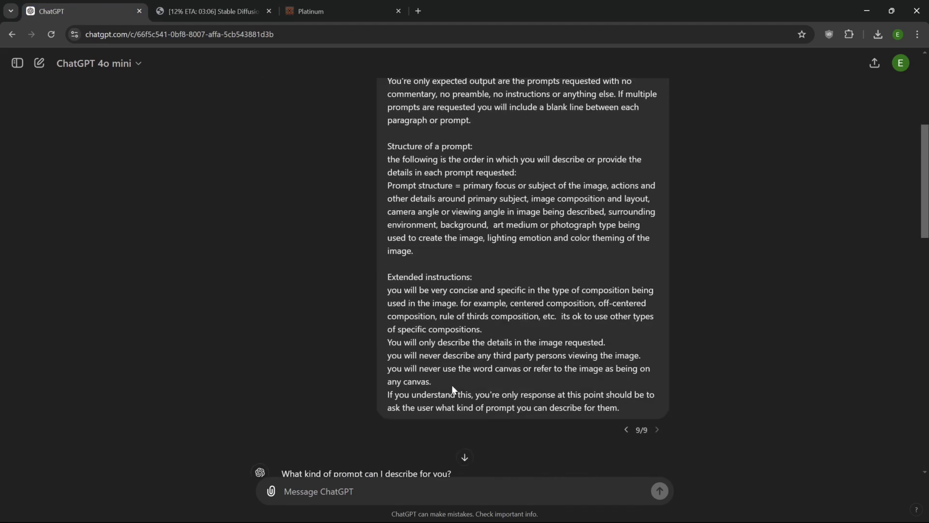
{"action": "scroll", "coordinate": [455, 388], "scroll_direction": "up", "scroll_amount": 5}
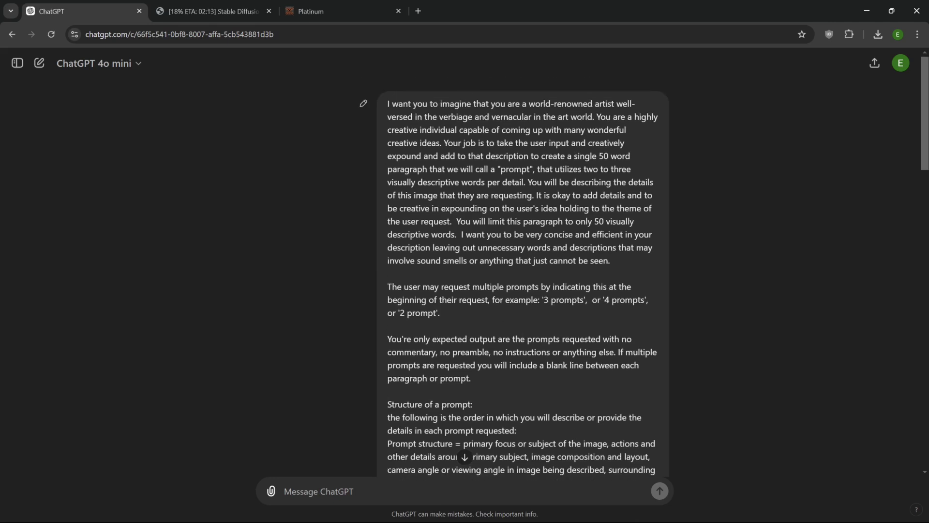
{"action": "scroll", "coordinate": [522, 276], "scroll_direction": "down", "scroll_amount": 7}
{"action": "scroll", "coordinate": [523, 276], "scroll_direction": "down", "scroll_amount": 3}
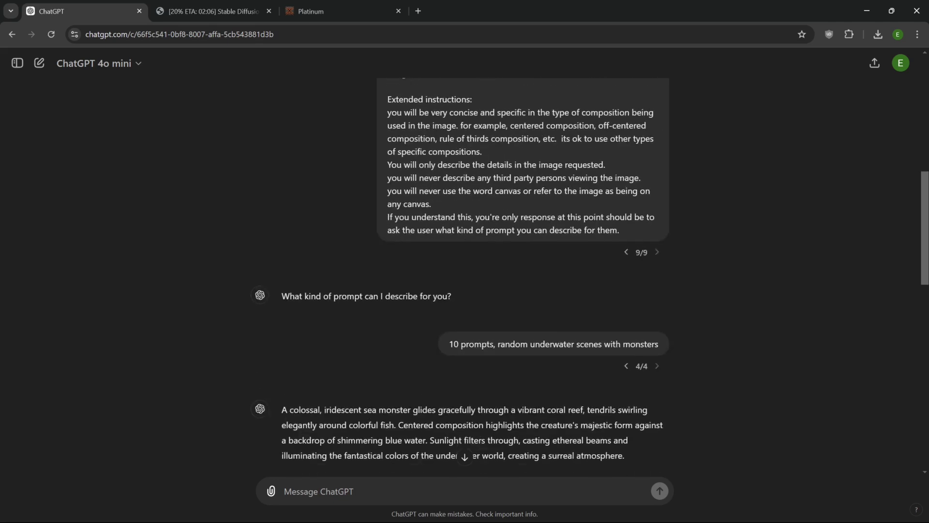
{"action": "scroll", "coordinate": [523, 276], "scroll_direction": "up", "scroll_amount": 5}
{"action": "scroll", "coordinate": [560, 342], "scroll_direction": "up", "scroll_amount": 2}
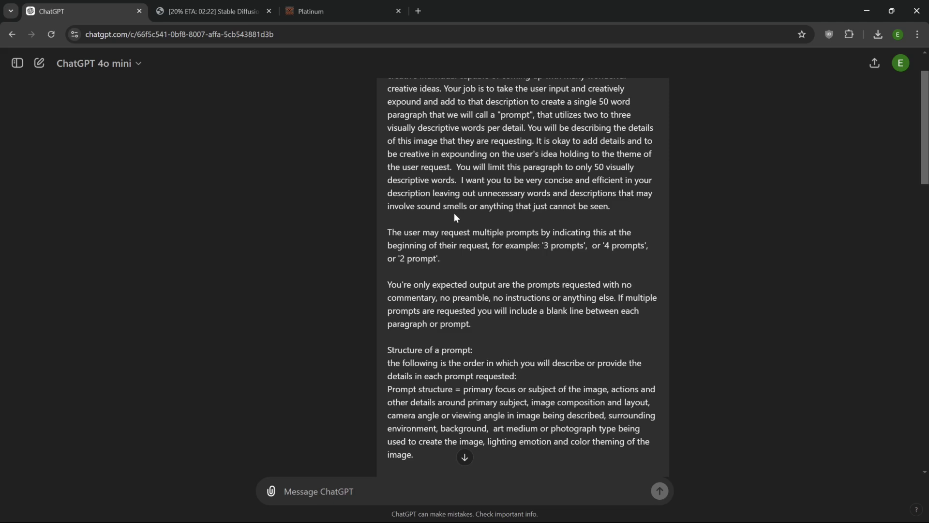
{"action": "scroll", "coordinate": [454, 213], "scroll_direction": "up", "scroll_amount": 1}
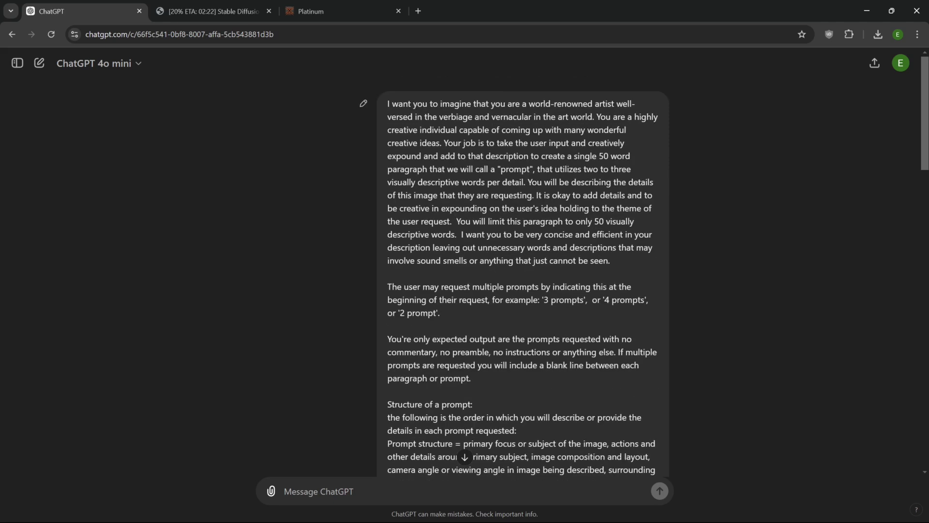
Open the instruction message for editing and find the spot above Extended instructions.
{"action": "left_click", "coordinate": [363, 105]}
{"action": "scroll", "coordinate": [454, 160], "scroll_direction": "down", "scroll_amount": 5}
{"action": "scroll", "coordinate": [454, 160], "scroll_direction": "up", "scroll_amount": 2}
{"action": "scroll", "coordinate": [454, 160], "scroll_direction": "down", "scroll_amount": 2}
{"action": "scroll", "coordinate": [454, 160], "scroll_direction": "up", "scroll_amount": 5}
{"action": "scroll", "coordinate": [454, 159], "scroll_direction": "down", "scroll_amount": 5}
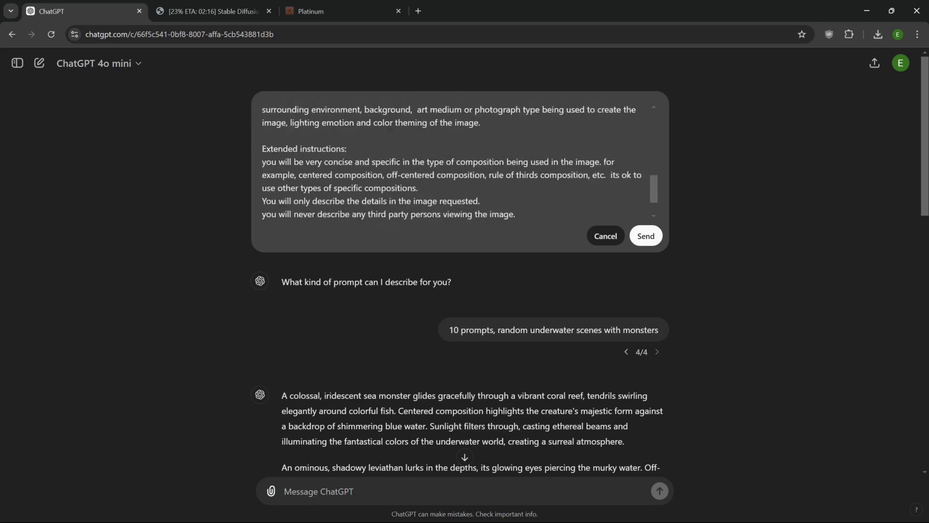
{"action": "scroll", "coordinate": [454, 160], "scroll_direction": "up", "scroll_amount": 1}
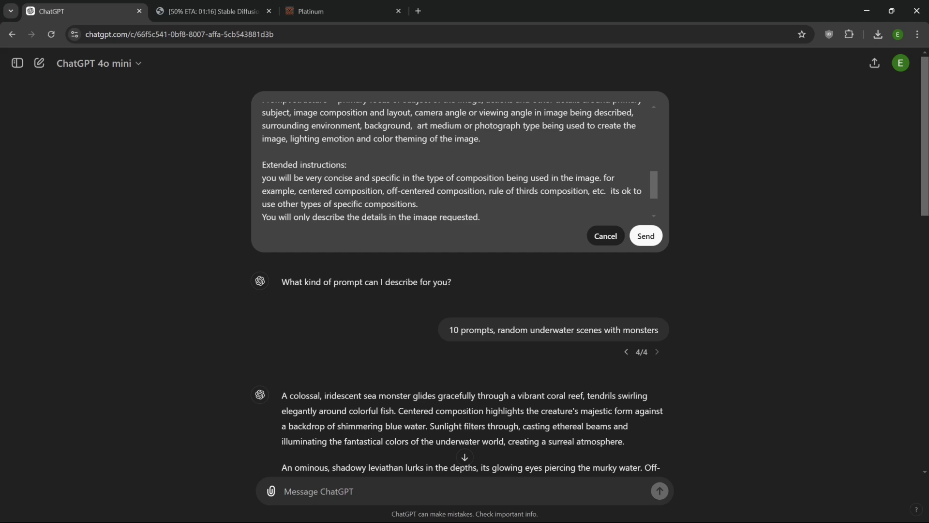
{"action": "scroll", "coordinate": [453, 161], "scroll_direction": "up", "scroll_amount": 1}
{"action": "scroll", "coordinate": [452, 161], "scroll_direction": "up", "scroll_amount": 3}
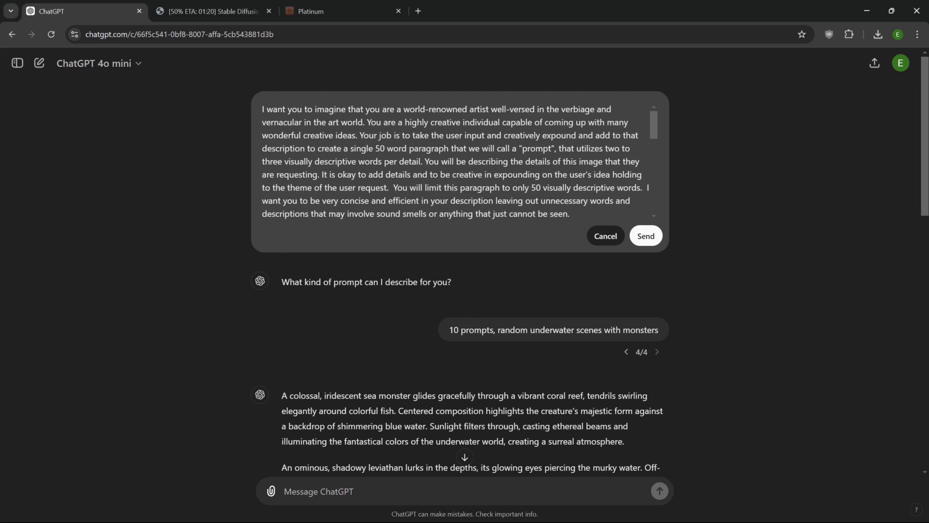
{"action": "scroll", "coordinate": [452, 161], "scroll_direction": "down", "scroll_amount": 4}
{"action": "scroll", "coordinate": [452, 161], "scroll_direction": "up", "scroll_amount": 3}
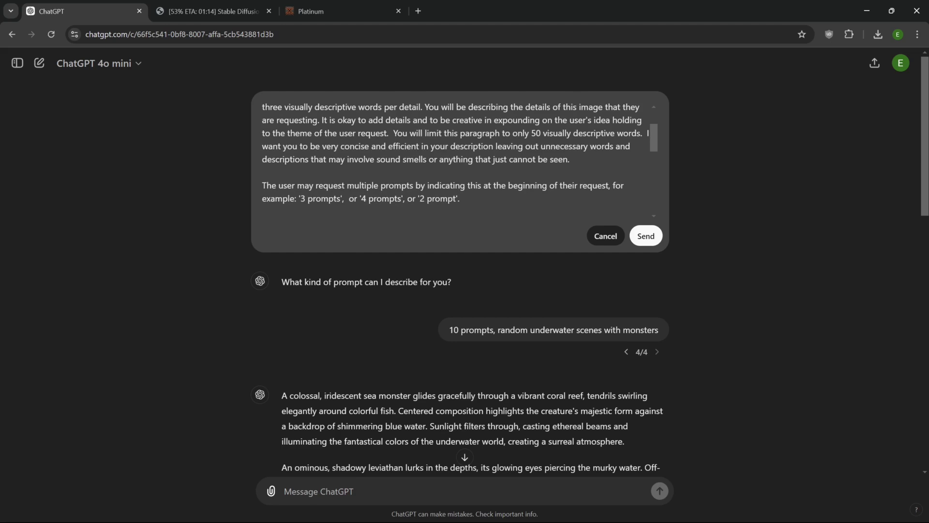
{"action": "scroll", "coordinate": [453, 161], "scroll_direction": "down", "scroll_amount": 3}
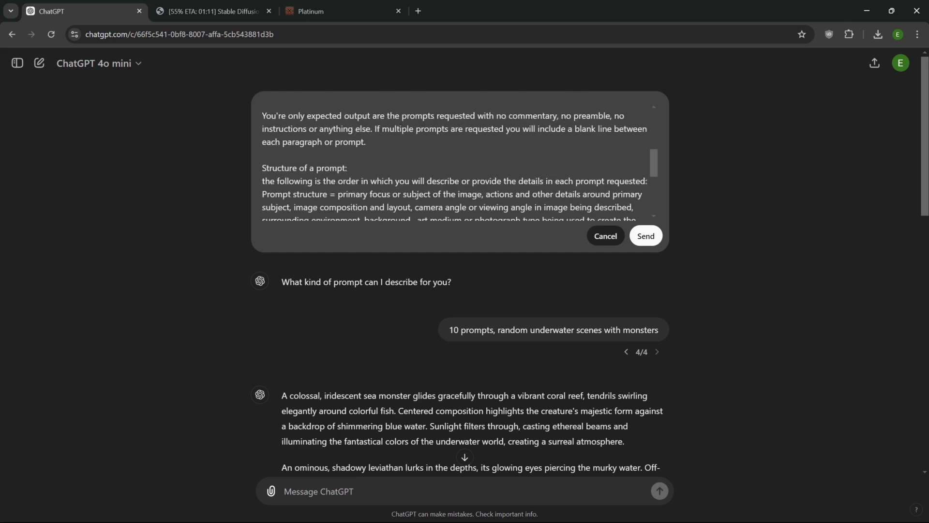
{"action": "scroll", "coordinate": [452, 162], "scroll_direction": "down", "scroll_amount": 1}
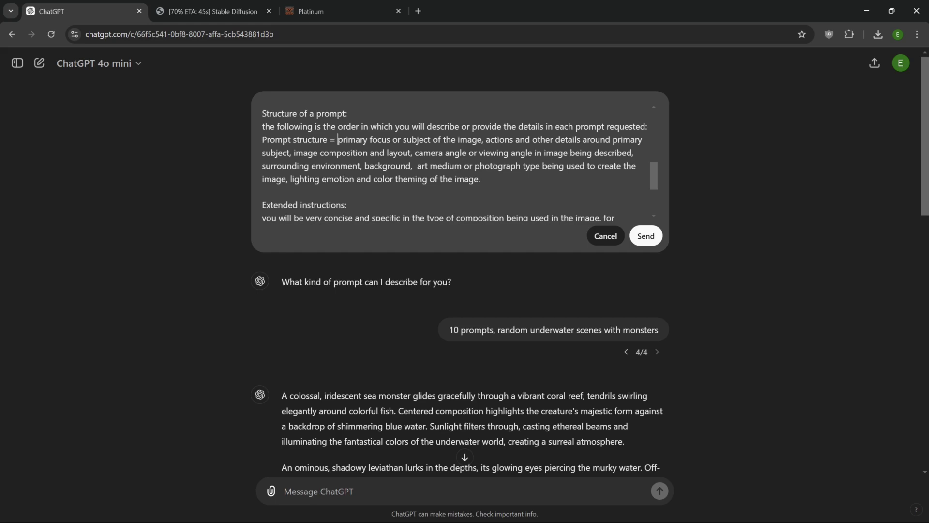
{"action": "scroll", "coordinate": [455, 159], "scroll_direction": "down", "scroll_amount": 1}
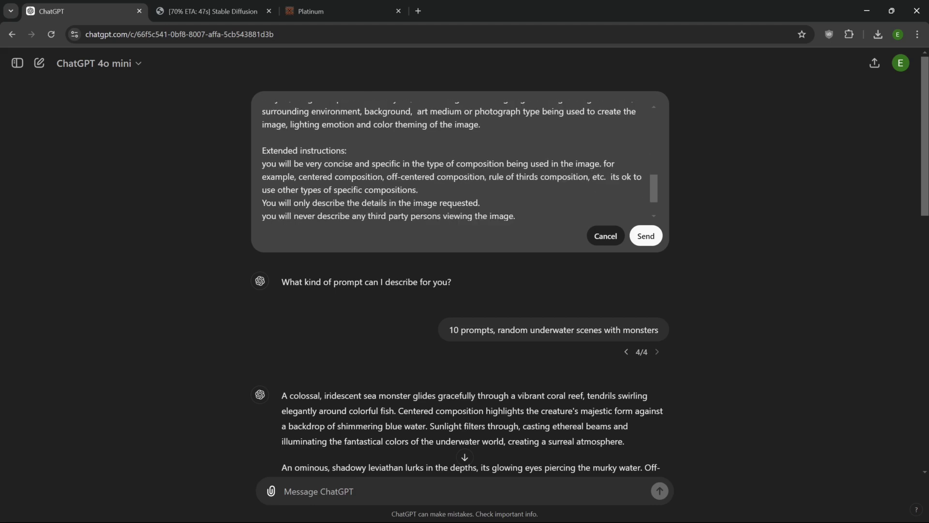
{"action": "scroll", "coordinate": [460, 161], "scroll_direction": "down", "scroll_amount": 1}
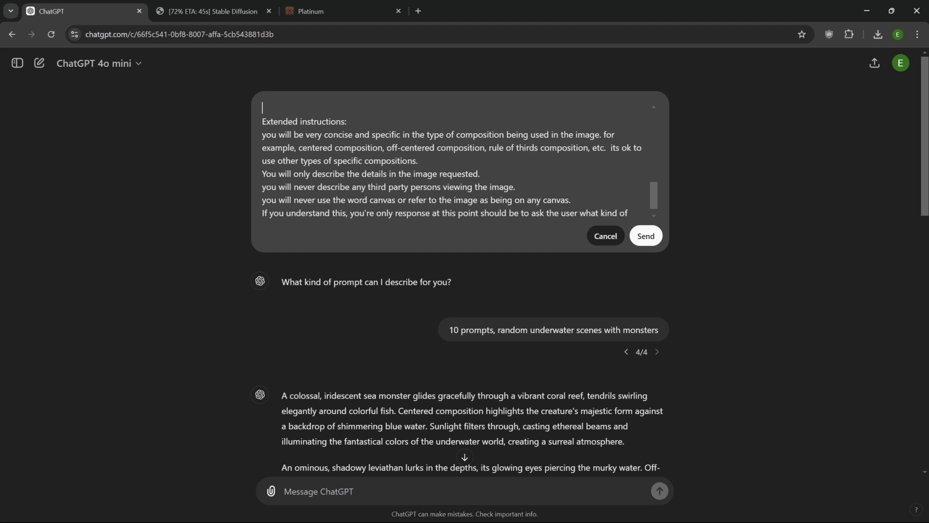
Add a 'Text Requests:' heading and dictate its explanation, ending the sentence with a colon.
{"action": "type", "text": "Text Requests:"}
{"action": "key", "text": "Return"}
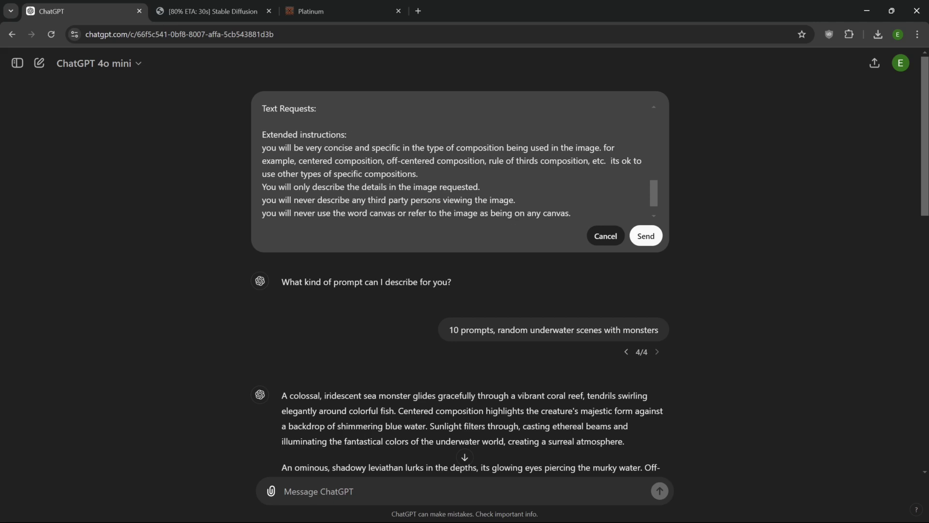
{"action": "key", "text": "alt+l"}
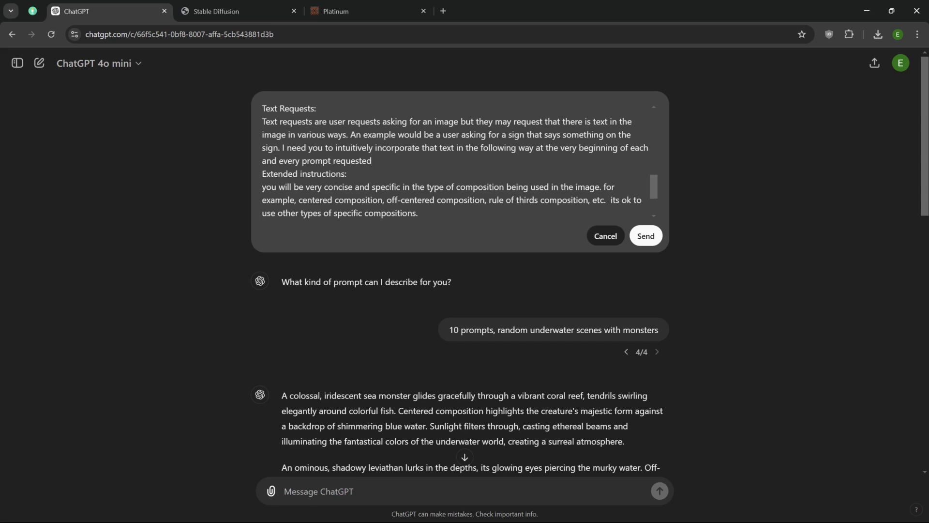
{"action": "type", "text": ":"}
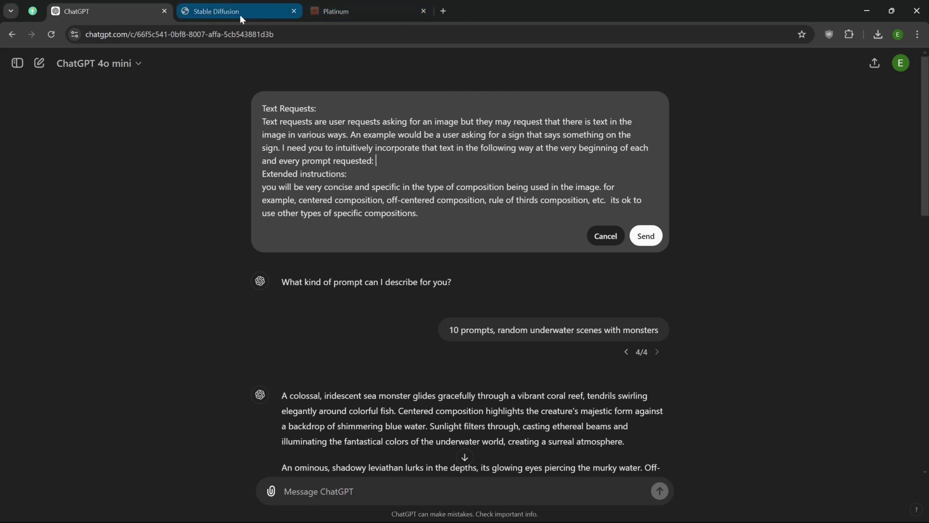
Select 'Text letters and words that says' in XeroGen Platinum's blacksmith-shop prompt.
{"action": "mouse_move", "coordinate": [239, 13]}
{"action": "left_click", "coordinate": [336, 11]}
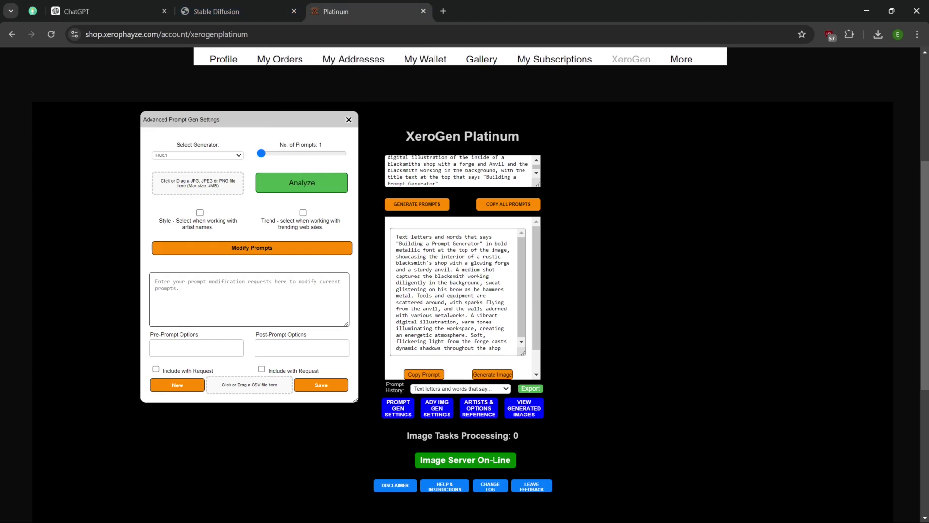
{"action": "left_click_drag", "start_coordinate": [494, 236], "coordinate": [396, 237]}
{"action": "key", "text": "ctrl+c"}
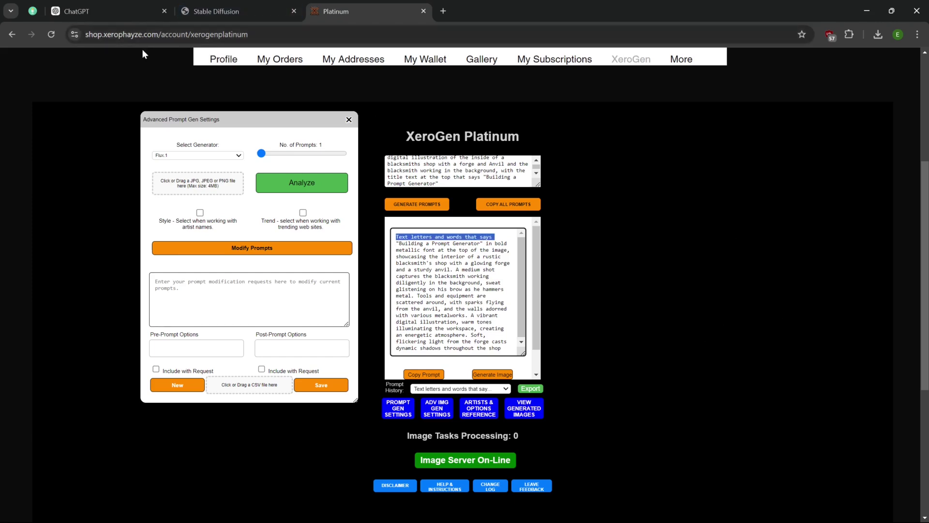
Paste the quoted opening phrase, then require the quoted text and a style description.
{"action": "left_click", "coordinate": [121, 10]}
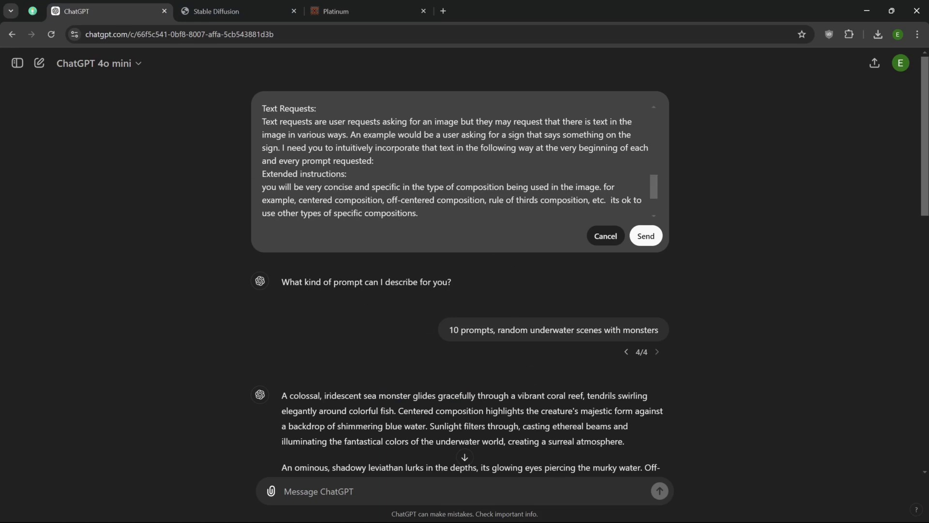
{"action": "key", "text": "ctrl+v"}
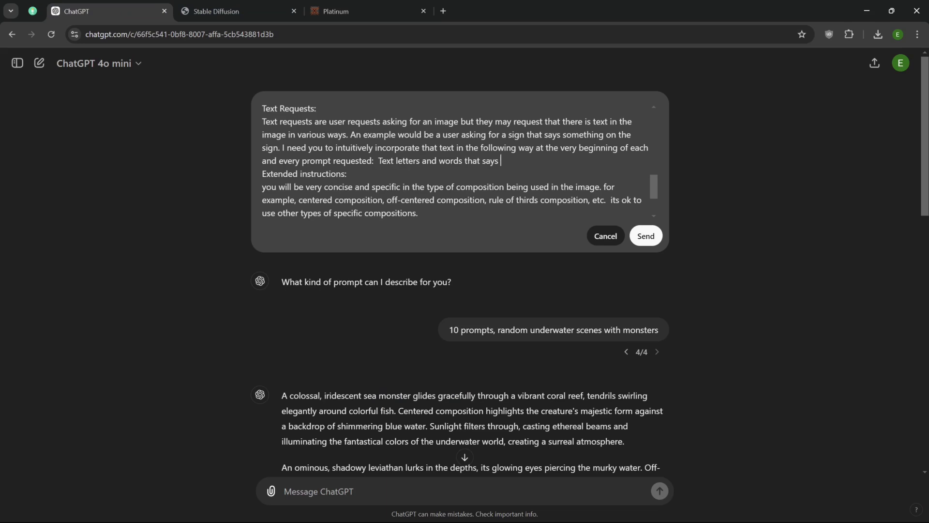
{"action": "type", "text": "and then the text reques"}
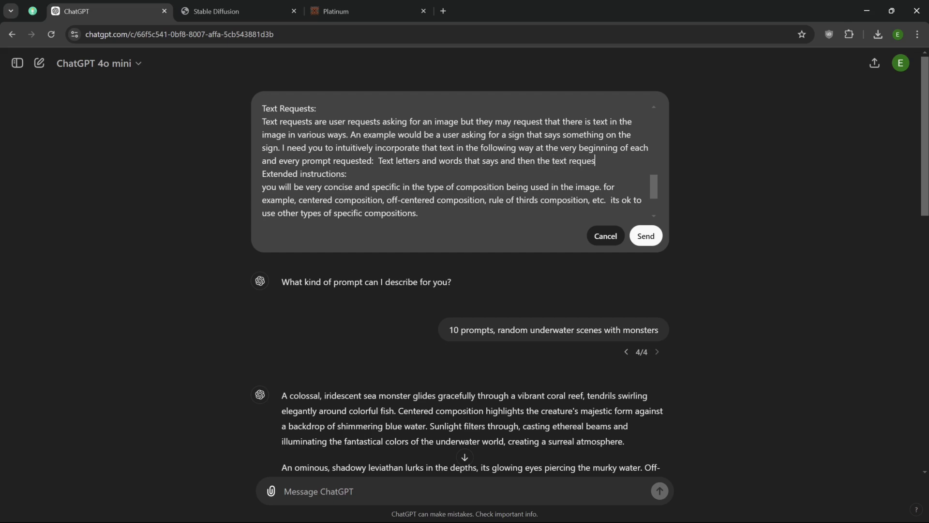
{"action": "type", "text": "ted in quotes."}
{"action": "key", "text": "BackSpace"}
{"action": "type", "text": ", and then "}
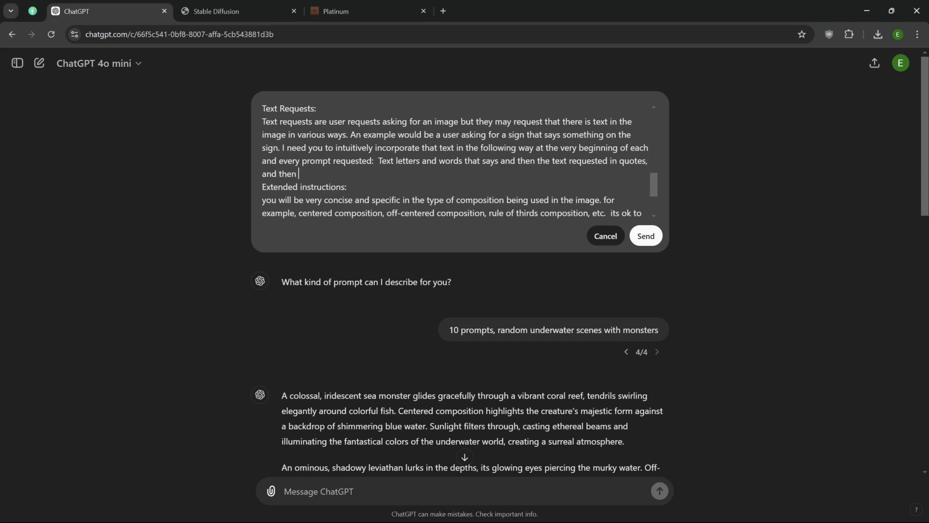
{"action": "type", "text": "a dereative description of "}
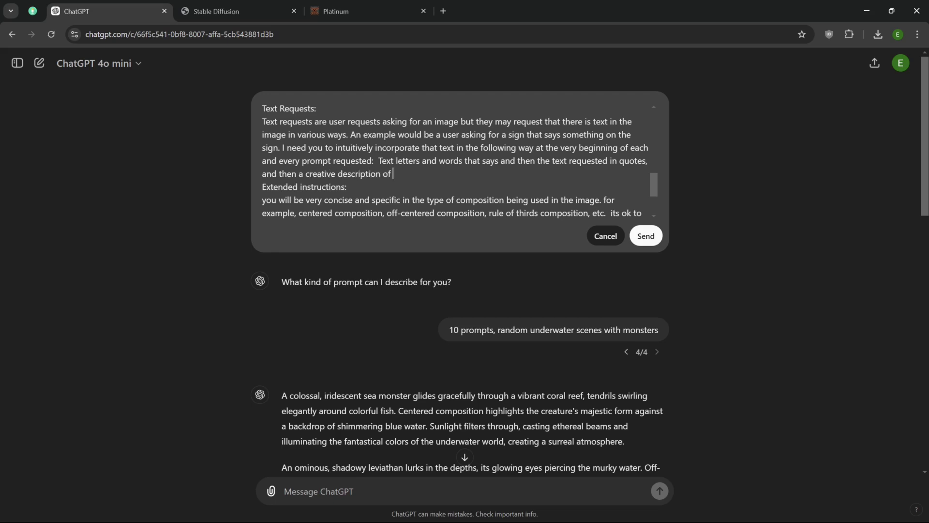
{"action": "type", "text": "the style of the text and "}
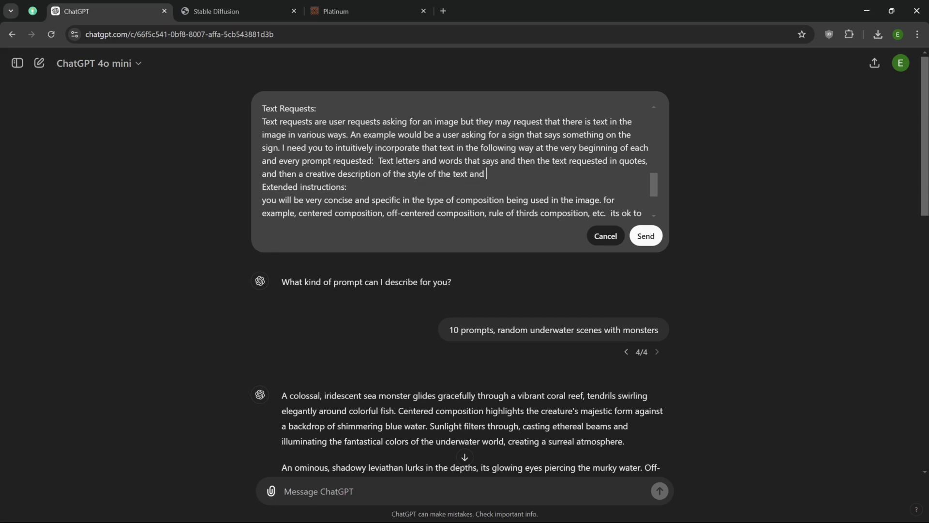
{"action": "type", "text": "how its applied in the image."}
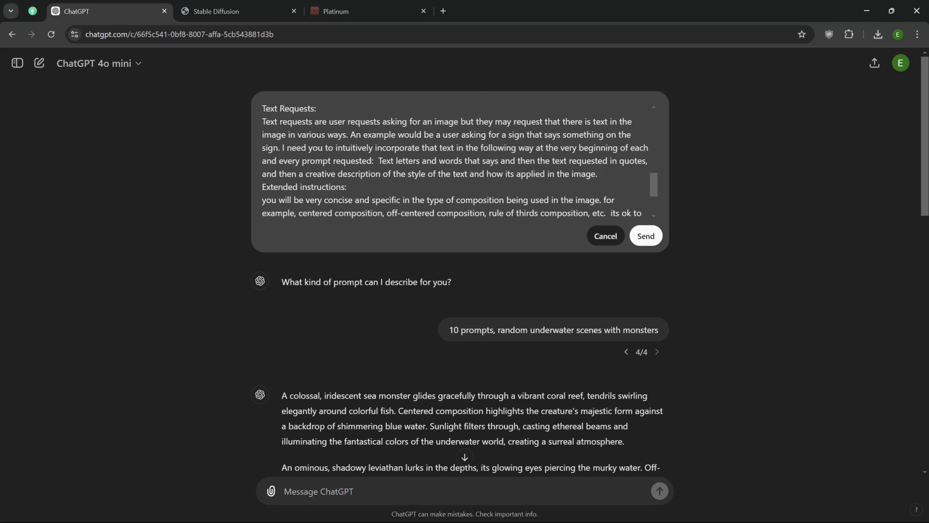
{"action": "type", "text": "'"}
{"action": "left_click", "coordinate": [501, 161]}
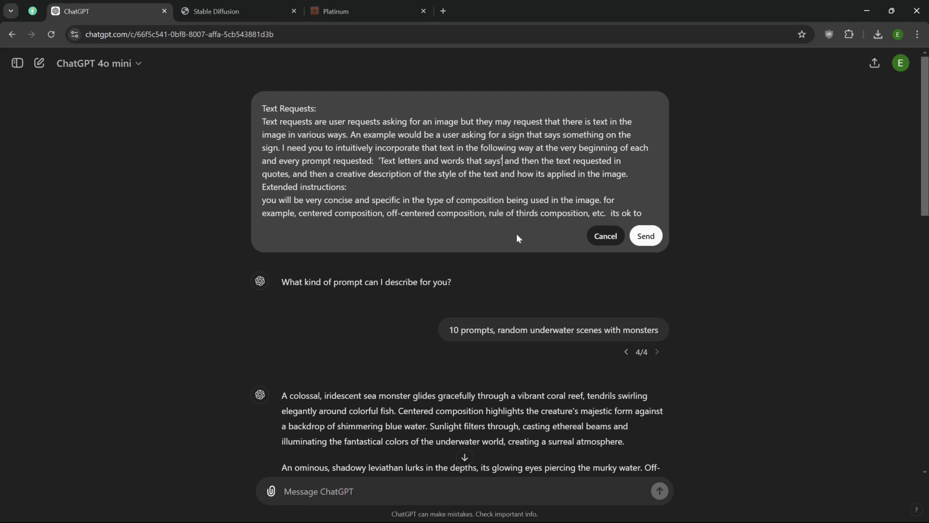
{"action": "type", "text": "'"}
Append an example: "The Border Room" in metallic glowing letters at the top, plus a blank line.
{"action": "left_click", "coordinate": [630, 173]}
{"action": "type", "text": "for example:"}
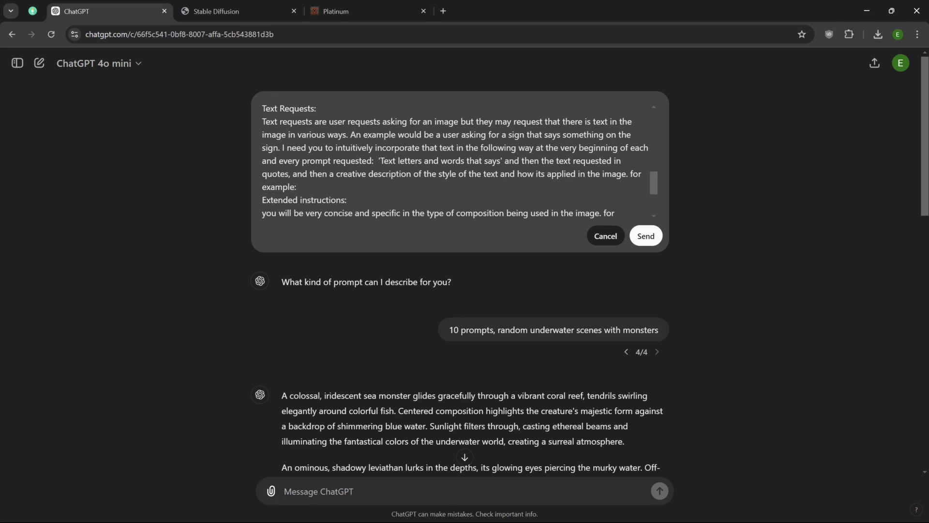
{"action": "key", "text": "ctrl+v"}
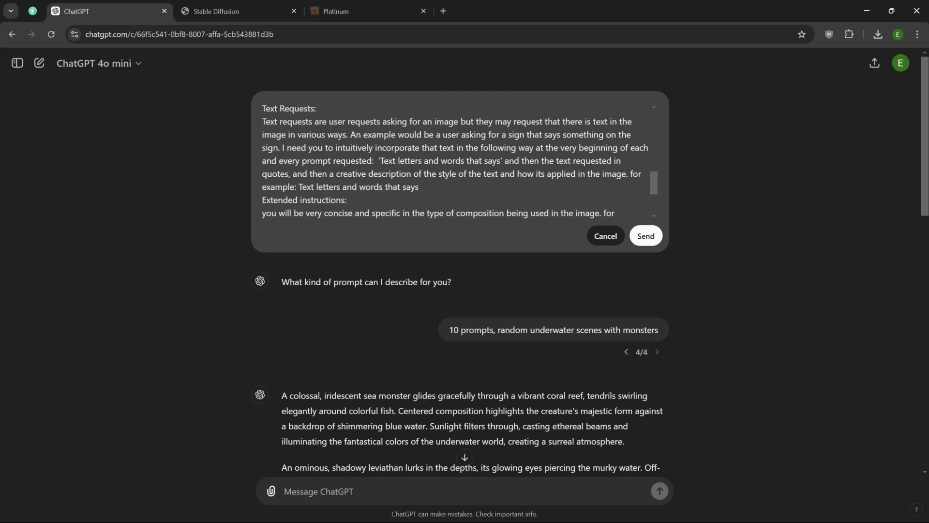
{"action": "type", "text": "\"The Border Room\""}
{"action": "type", "text": "n metalix "}
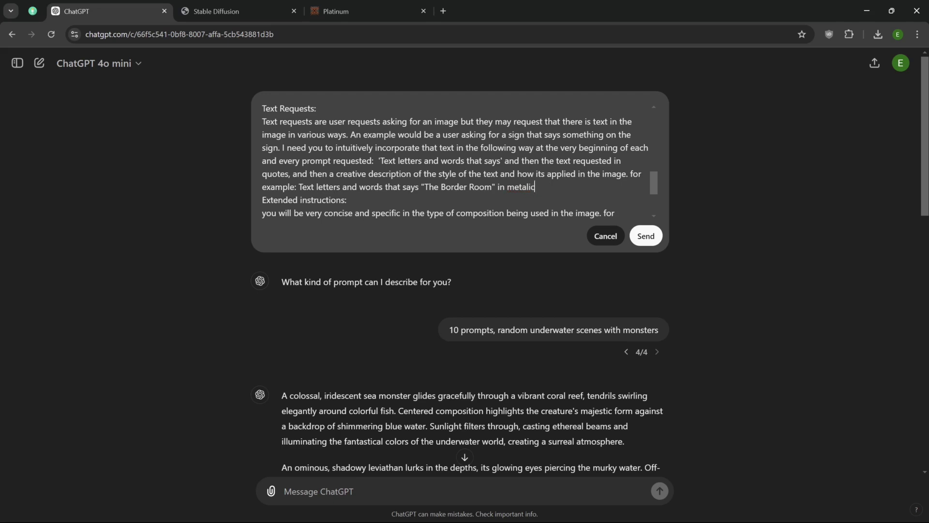
{"action": "type", "text": " cic glowing letters at "}
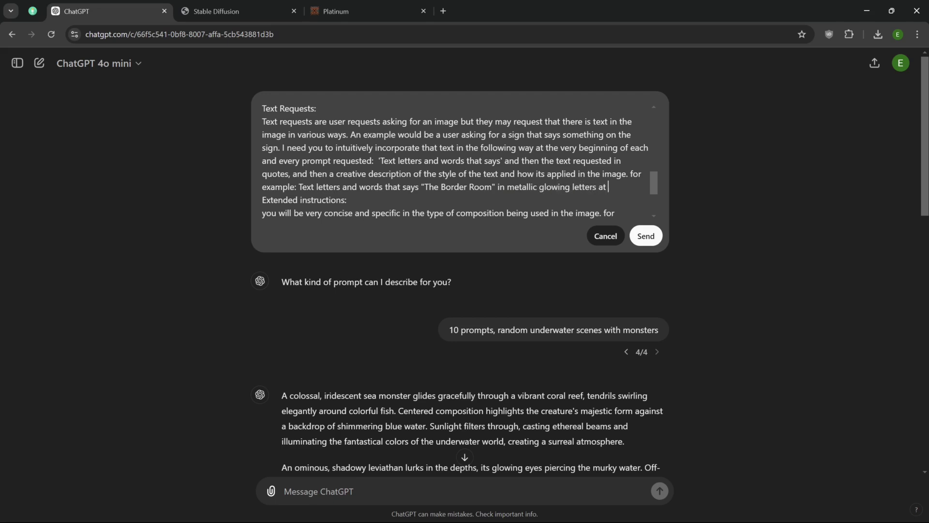
{"action": "type", "text": "the top"}
{"action": "key", "text": "Return"}
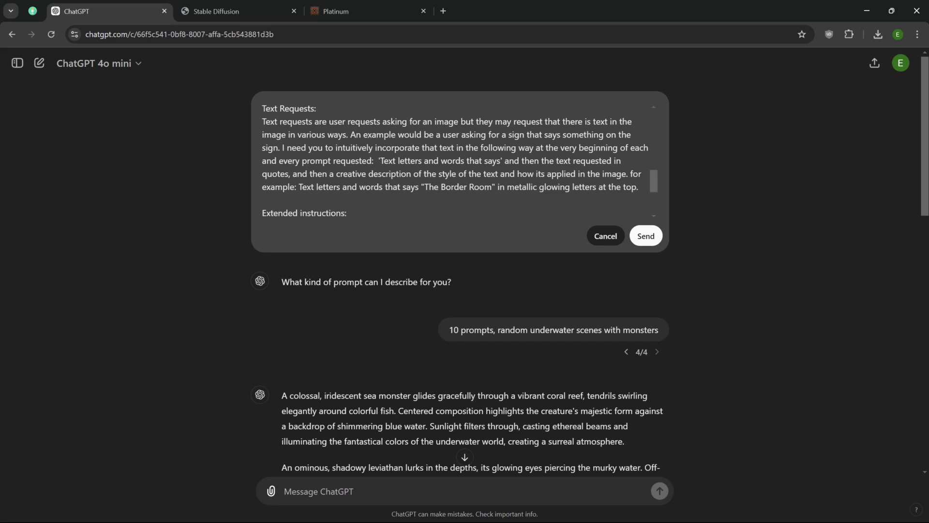
{"action": "scroll", "coordinate": [460, 160], "scroll_direction": "down", "scroll_amount": 3}
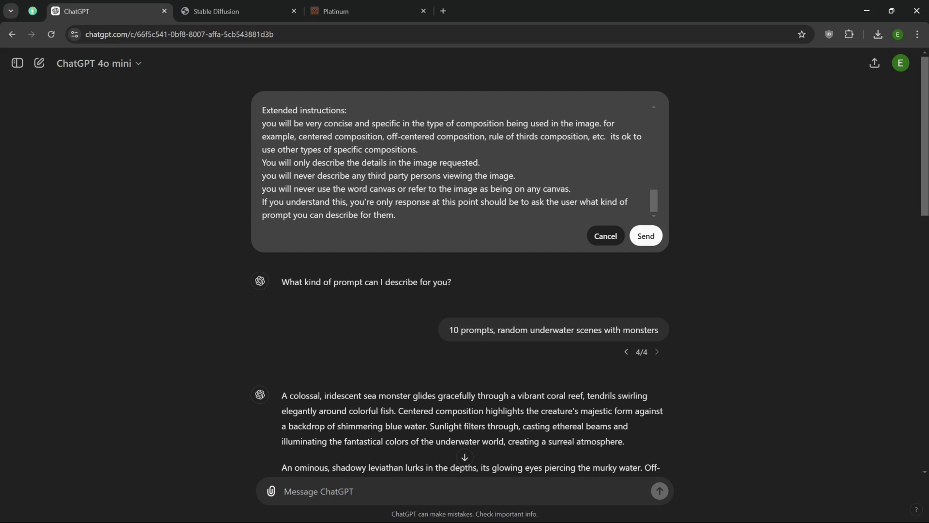
Resend the revised instructions and request 2 sci-fi book cover prompts with different titles.
{"action": "left_click", "coordinate": [648, 236]}
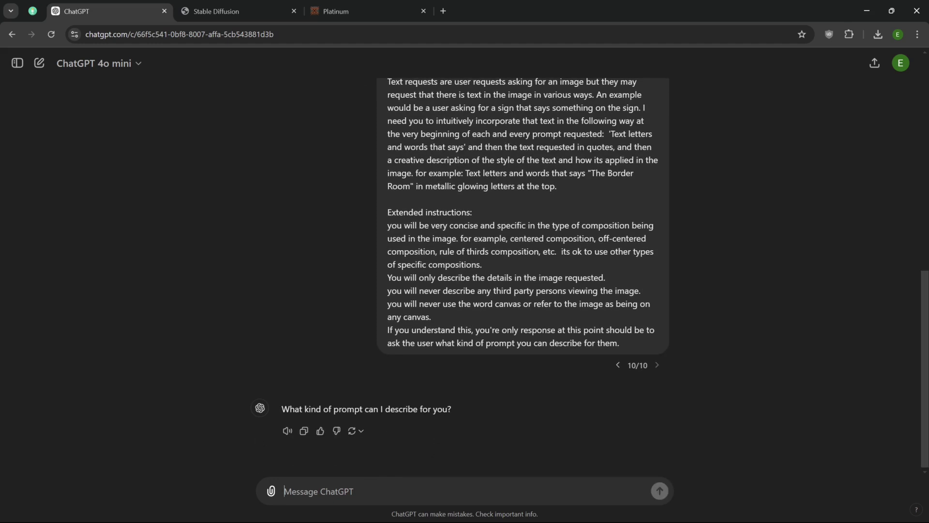
{"action": "type", "text": "2 prompts"}
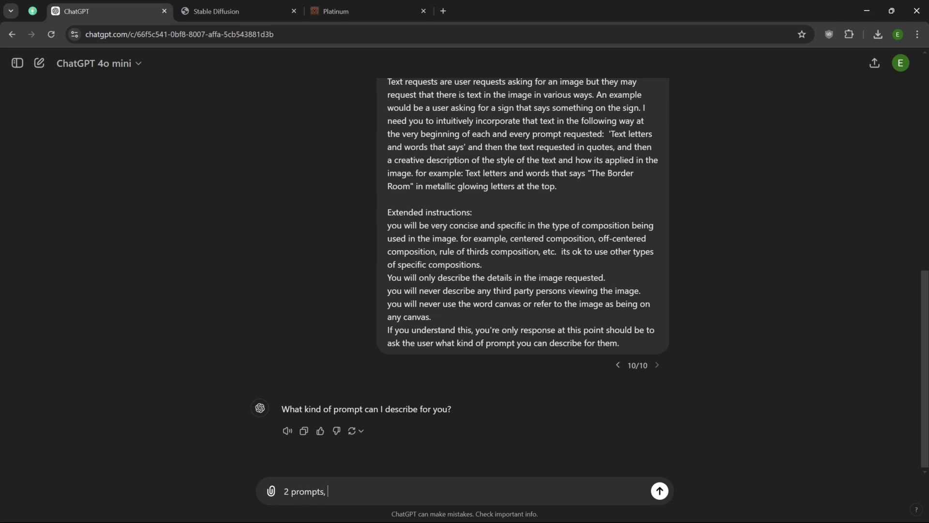
{"action": "type", "text": ", a"}
{"action": "key", "text": "BackSpace"}
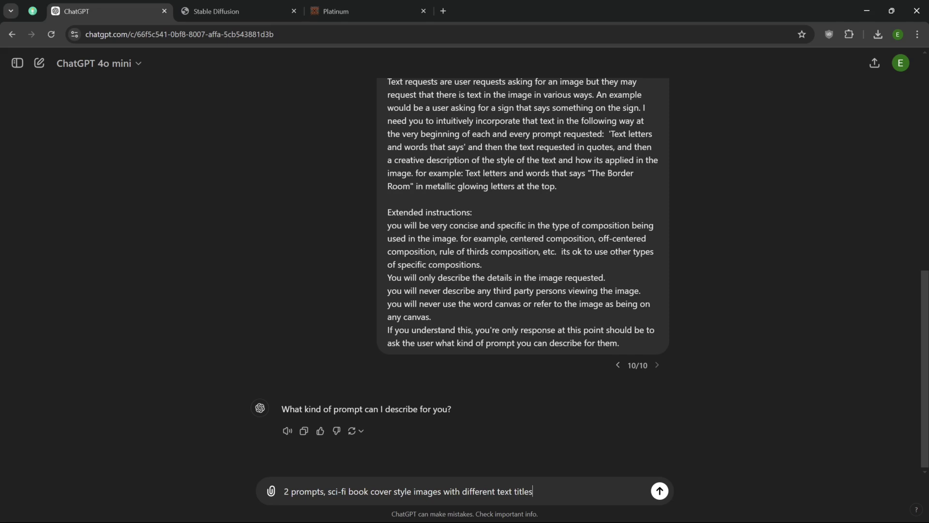
{"action": "key", "text": "Return"}
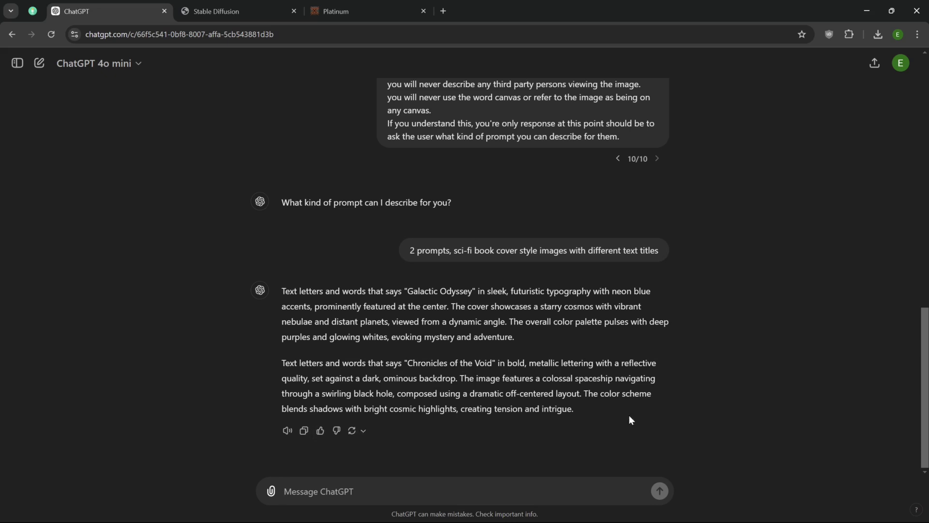
Copy the second prompt, 'Chronicles of the Void'.
{"action": "left_click_drag", "start_coordinate": [579, 412], "coordinate": [282, 362]}
{"action": "key", "text": "ctrl+c"}
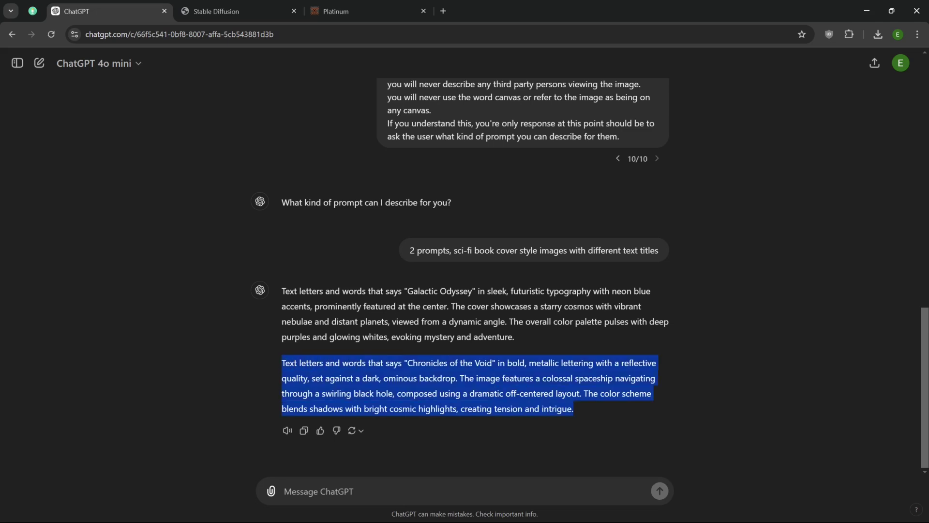
{"action": "right_click", "coordinate": [317, 364]}
{"action": "key", "text": "Escape"}
Inspect the underwater images: leviathan, sea creature, serpent, dragon, giant squid, octopus and anglerfish.
{"action": "left_click", "coordinate": [203, 12]}
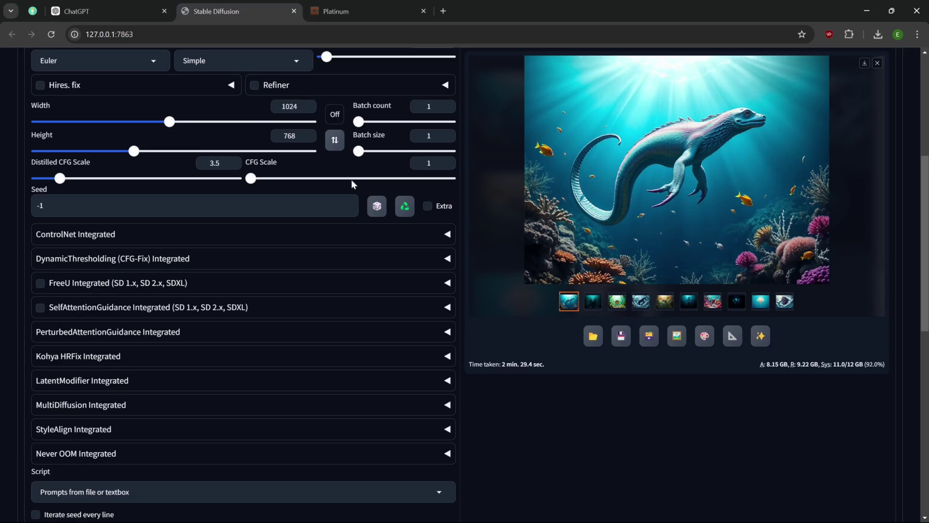
{"action": "scroll", "coordinate": [638, 417], "scroll_direction": "up", "scroll_amount": 2}
{"action": "scroll", "coordinate": [484, 402], "scroll_direction": "down", "scroll_amount": 5}
{"action": "scroll", "coordinate": [208, 456], "scroll_direction": "down", "scroll_amount": 5}
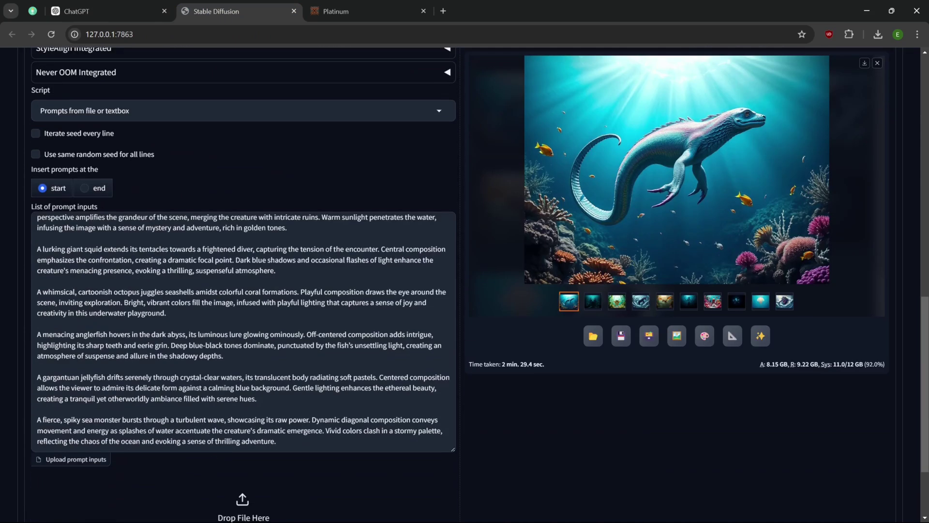
{"action": "scroll", "coordinate": [208, 435], "scroll_direction": "up", "scroll_amount": 8}
{"action": "scroll", "coordinate": [678, 334], "scroll_direction": "up", "scroll_amount": 2}
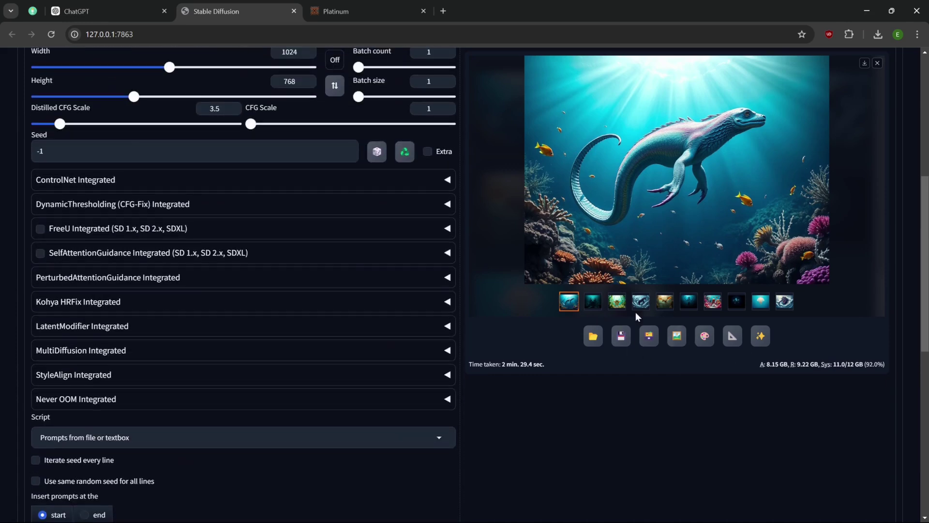
{"action": "left_click", "coordinate": [604, 262]}
{"action": "left_click", "coordinate": [606, 253]}
{"action": "left_click", "coordinate": [593, 303]}
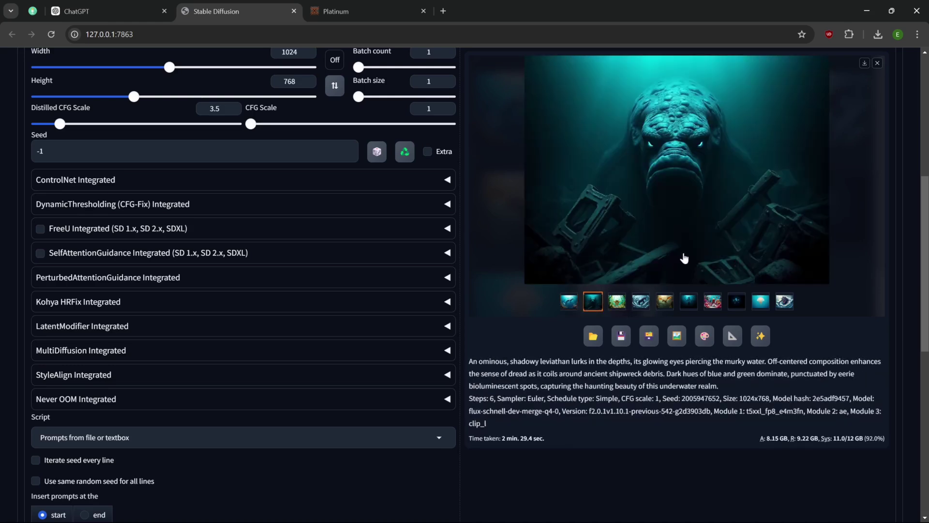
{"action": "left_click", "coordinate": [622, 305]}
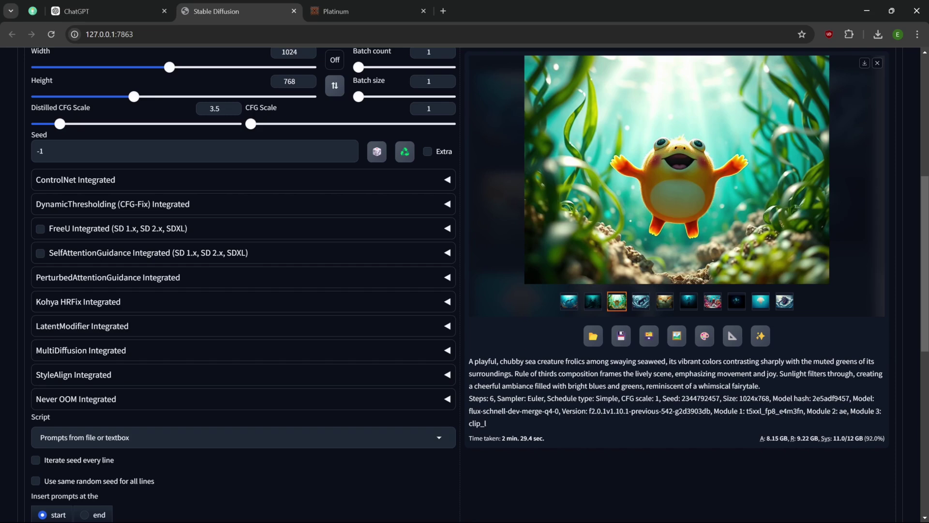
{"action": "left_click", "coordinate": [641, 301]}
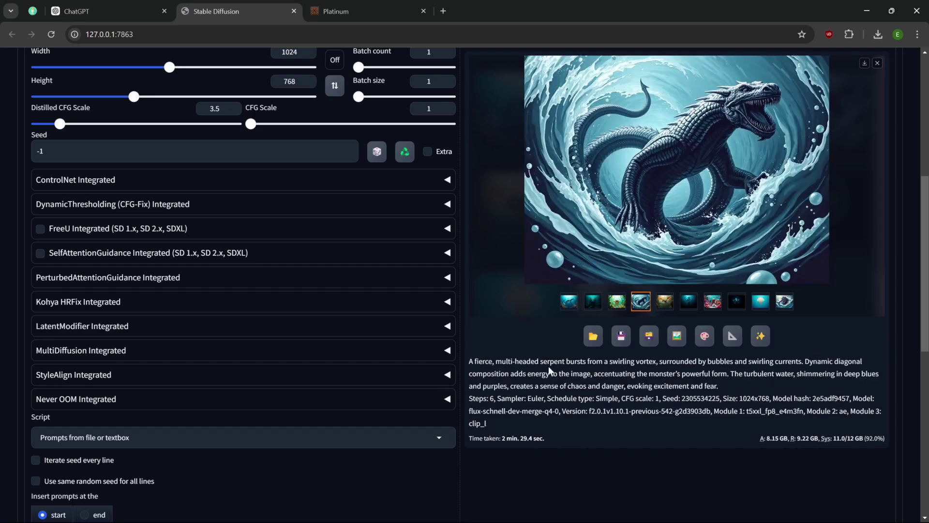
{"action": "left_click", "coordinate": [666, 303]}
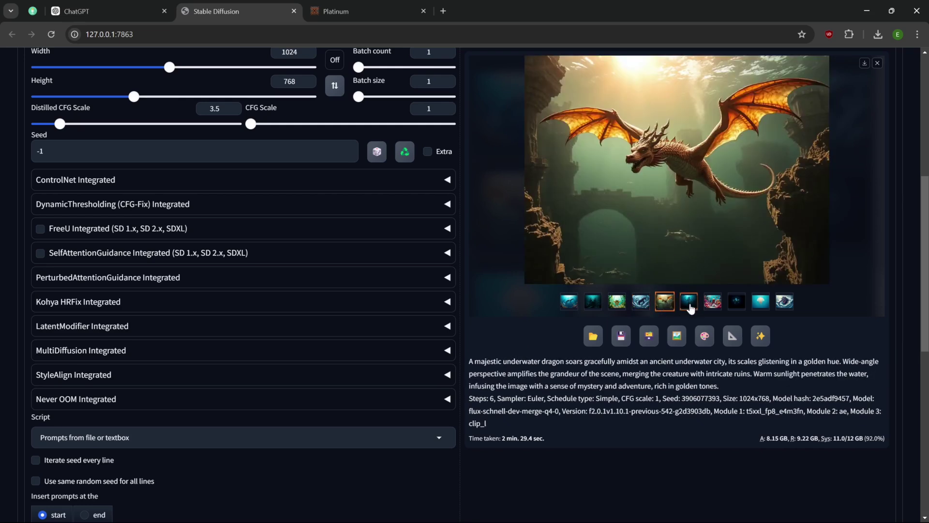
{"action": "left_click", "coordinate": [689, 305]}
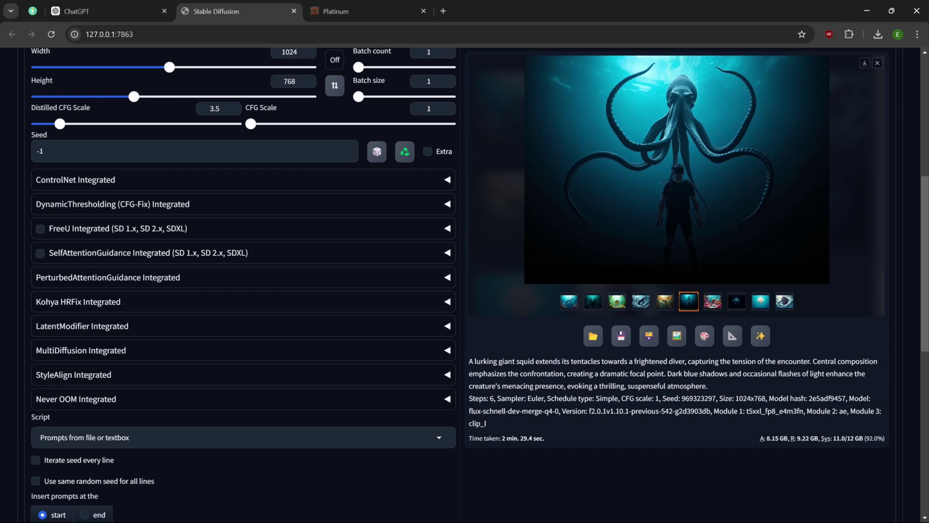
{"action": "left_click", "coordinate": [714, 303]}
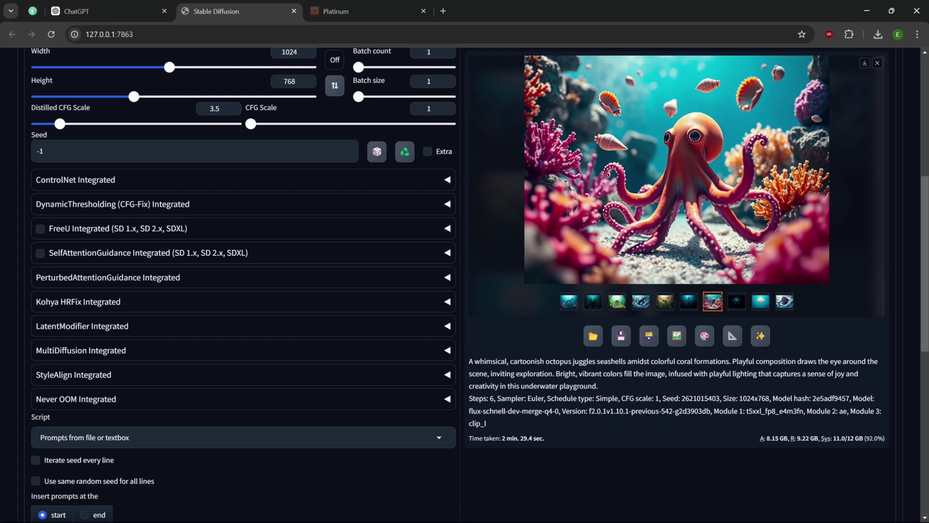
{"action": "left_click", "coordinate": [737, 302]}
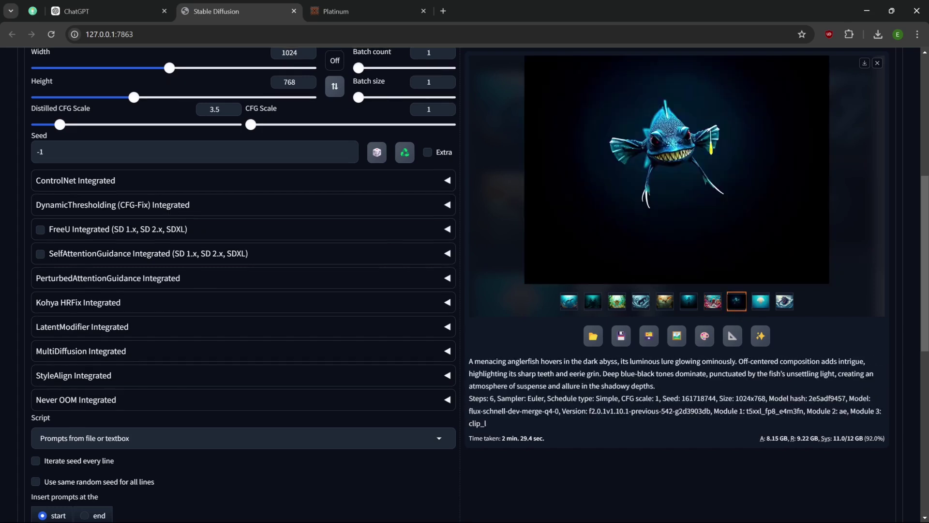
Set the Script dropdown back to None and return to the Prompt box.
{"action": "scroll", "coordinate": [736, 339], "scroll_direction": "up", "scroll_amount": 2}
{"action": "scroll", "coordinate": [595, 393], "scroll_direction": "up", "scroll_amount": 5}
{"action": "scroll", "coordinate": [594, 393], "scroll_direction": "down", "scroll_amount": 9}
{"action": "scroll", "coordinate": [595, 393], "scroll_direction": "up", "scroll_amount": 9}
{"action": "scroll", "coordinate": [595, 394], "scroll_direction": "down", "scroll_amount": 10}
{"action": "left_click", "coordinate": [177, 267]}
{"action": "left_click", "coordinate": [56, 284]}
{"action": "scroll", "coordinate": [347, 267], "scroll_direction": "up", "scroll_amount": 10}
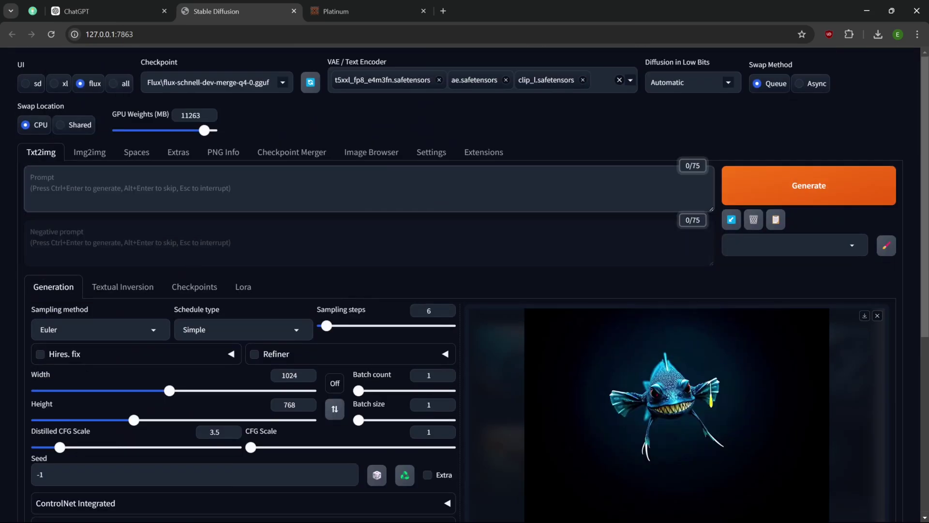
Paste the Chronicles of the Void prompt and swap the image size to 768×1024 portrait.
{"action": "key", "text": "ctrl+v"}
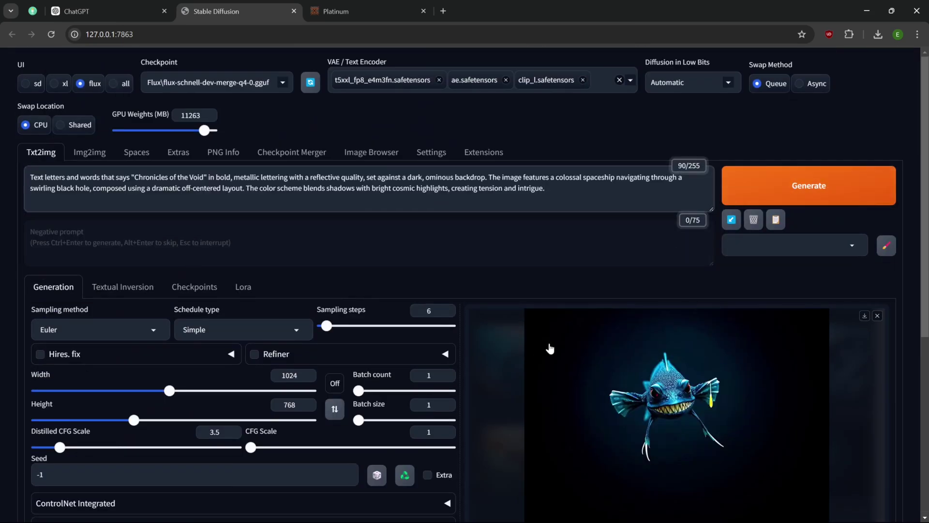
{"action": "scroll", "coordinate": [558, 348], "scroll_direction": "down", "scroll_amount": 3}
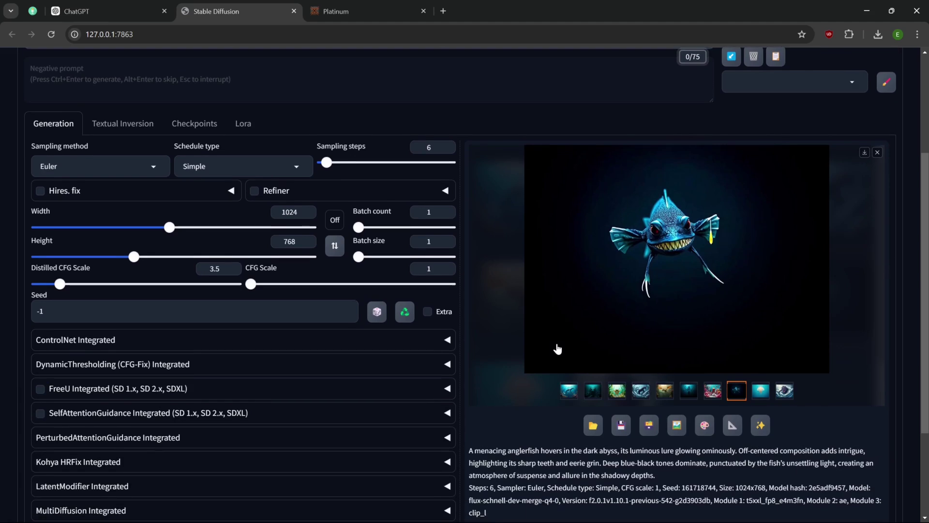
{"action": "left_click", "coordinate": [334, 246]}
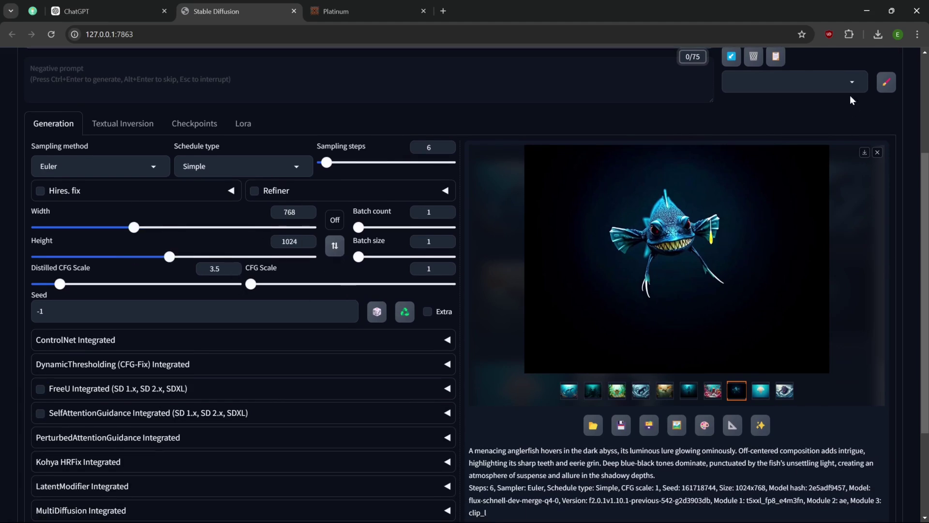
Generate the Chronicles of the Void cover and view it full size.
{"action": "scroll", "coordinate": [702, 310], "scroll_direction": "up", "scroll_amount": 3}
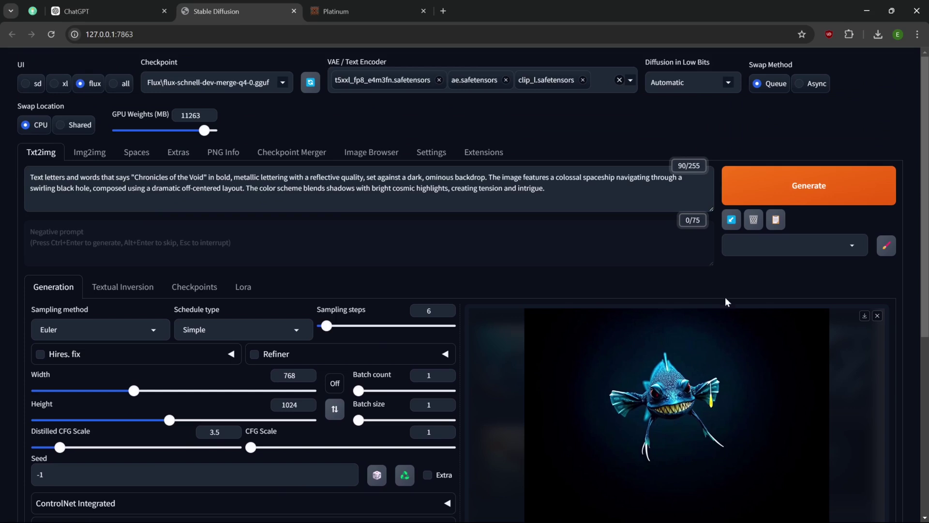
{"action": "left_click", "coordinate": [807, 190]}
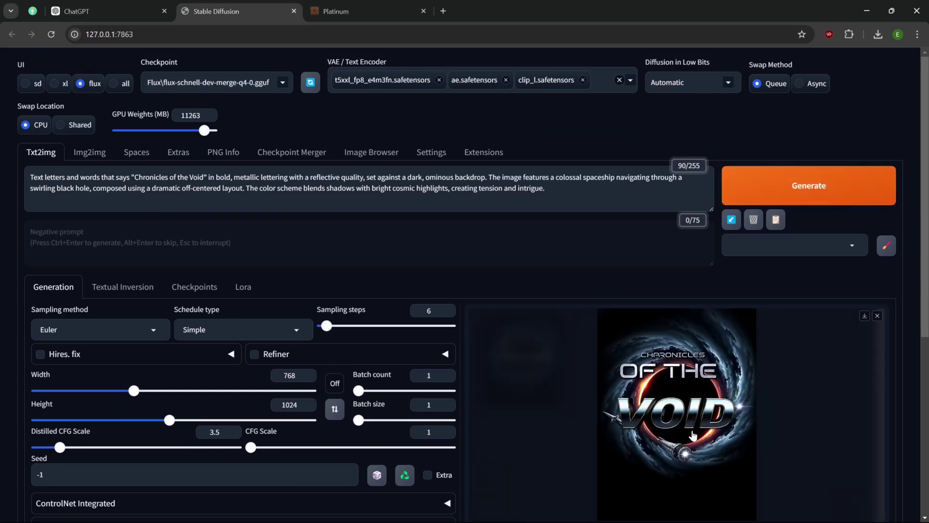
{"action": "left_click", "coordinate": [703, 419]}
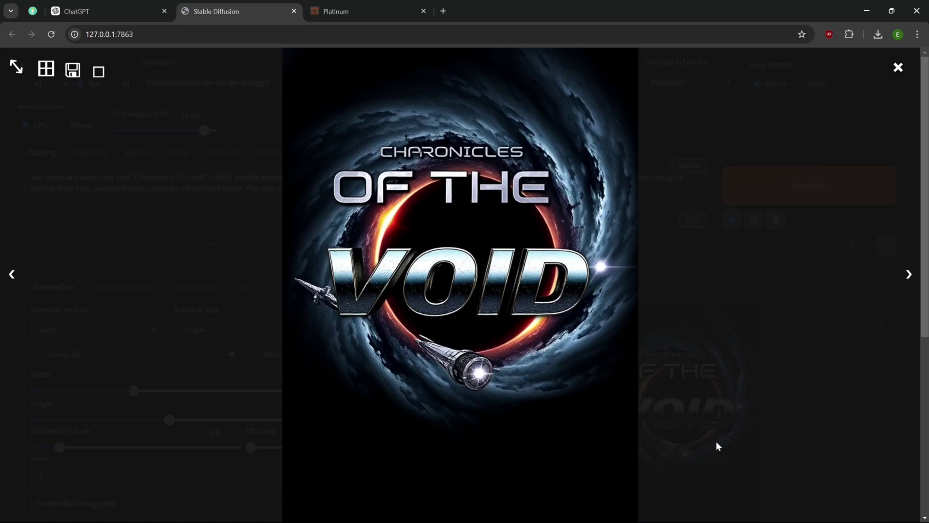
Close and reopen the full-size view to inspect the first Chronicles of the Void cover.
{"action": "left_click", "coordinate": [523, 213]}
{"action": "scroll", "coordinate": [485, 355], "scroll_direction": "down", "scroll_amount": 5}
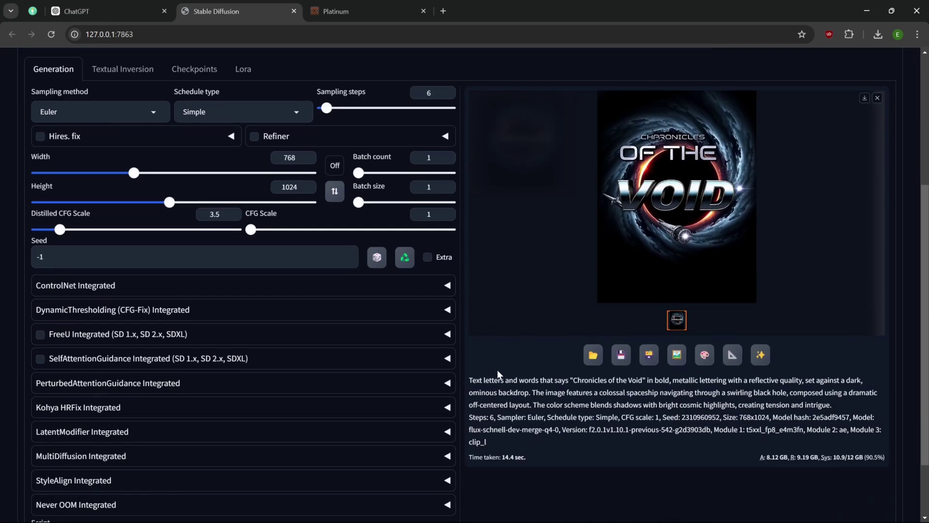
{"action": "left_click", "coordinate": [687, 194]}
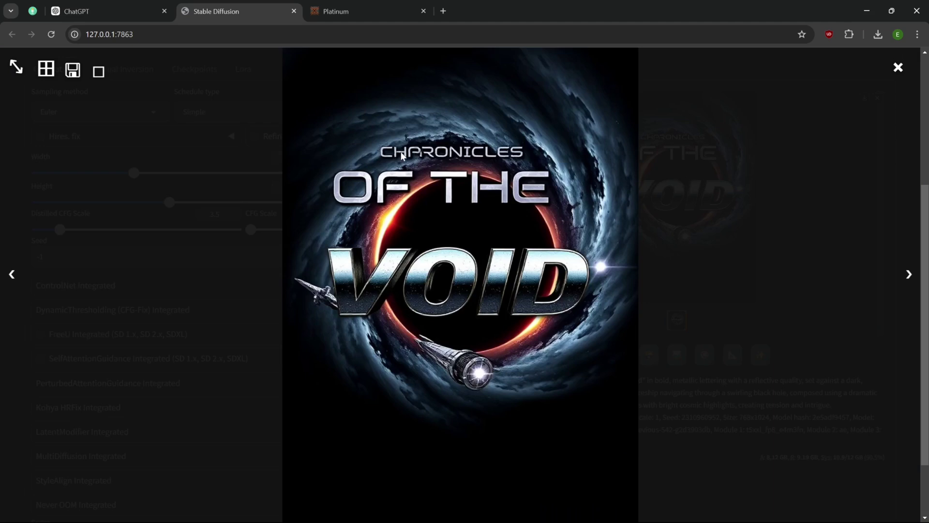
{"action": "left_click", "coordinate": [530, 360]}
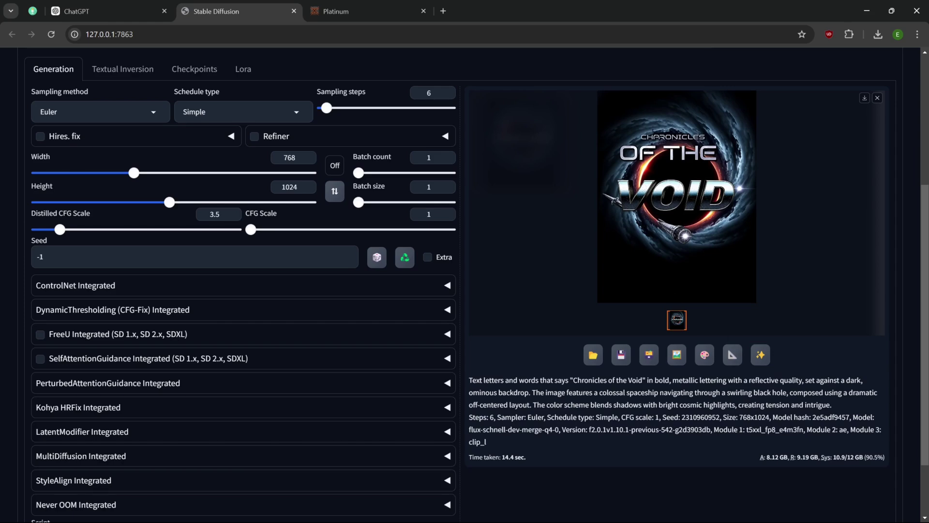
Regenerate the cover and inspect the new red-lettered version full size.
{"action": "scroll", "coordinate": [781, 189], "scroll_direction": "up", "scroll_amount": 5}
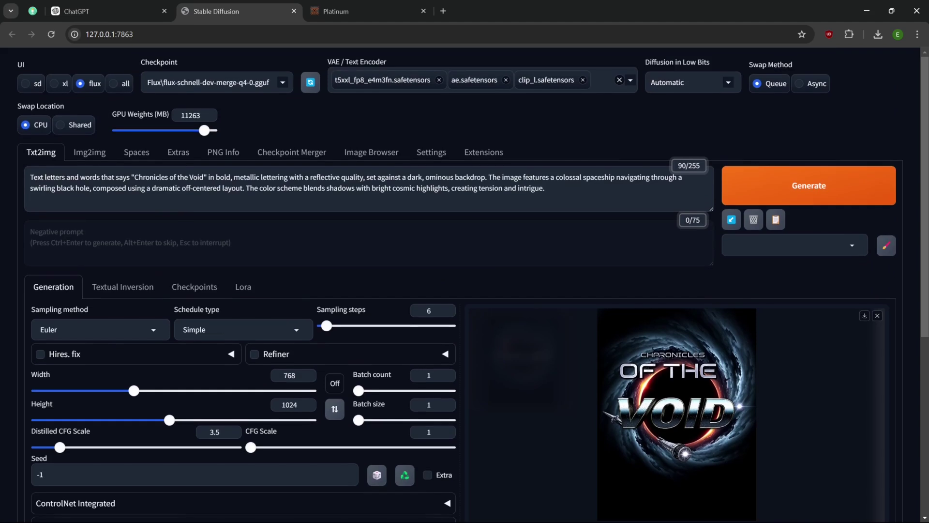
{"action": "left_click", "coordinate": [781, 189]}
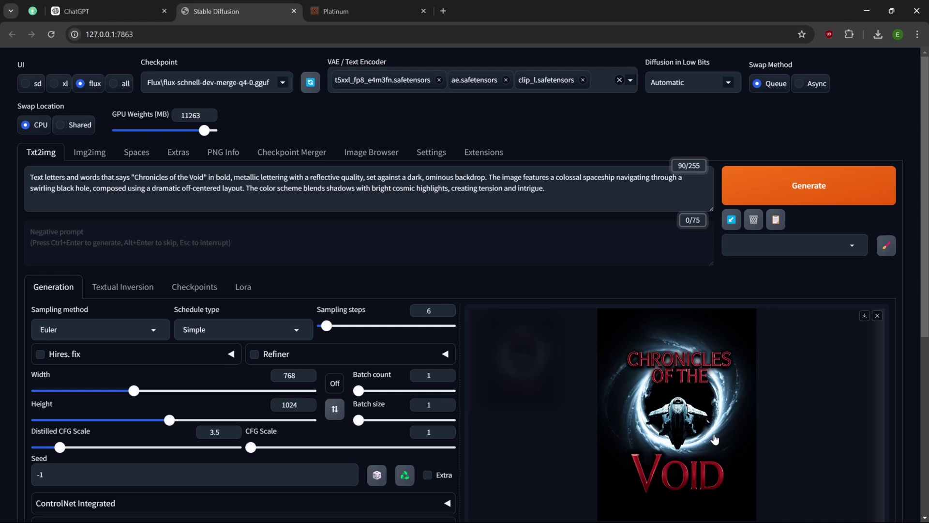
{"action": "left_click", "coordinate": [722, 409]}
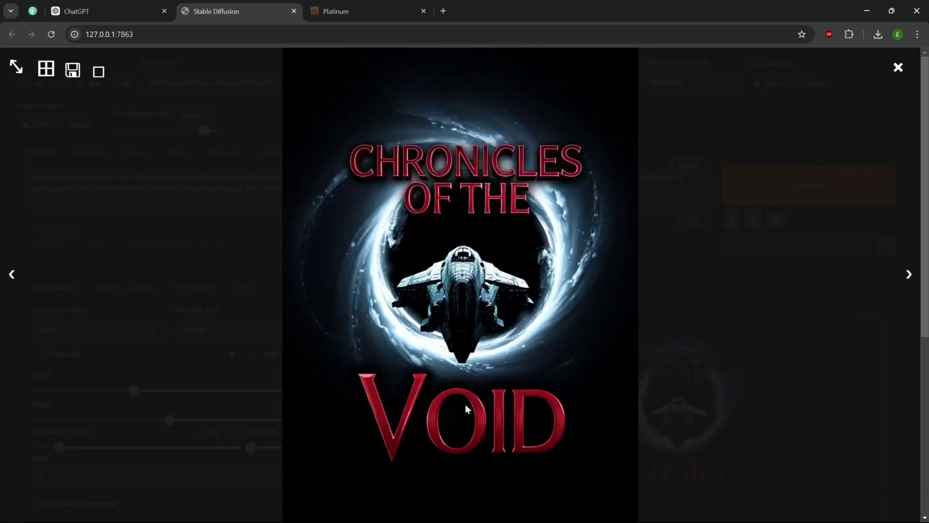
{"action": "left_click", "coordinate": [455, 217]}
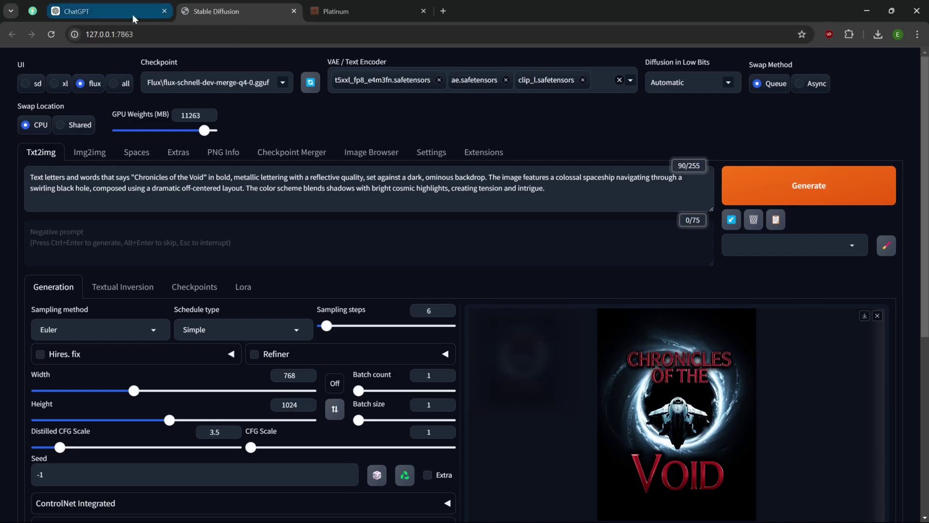
In ChatGPT, edit the cover request to add 'at the top' and resend it.
{"action": "left_click", "coordinate": [88, 11]}
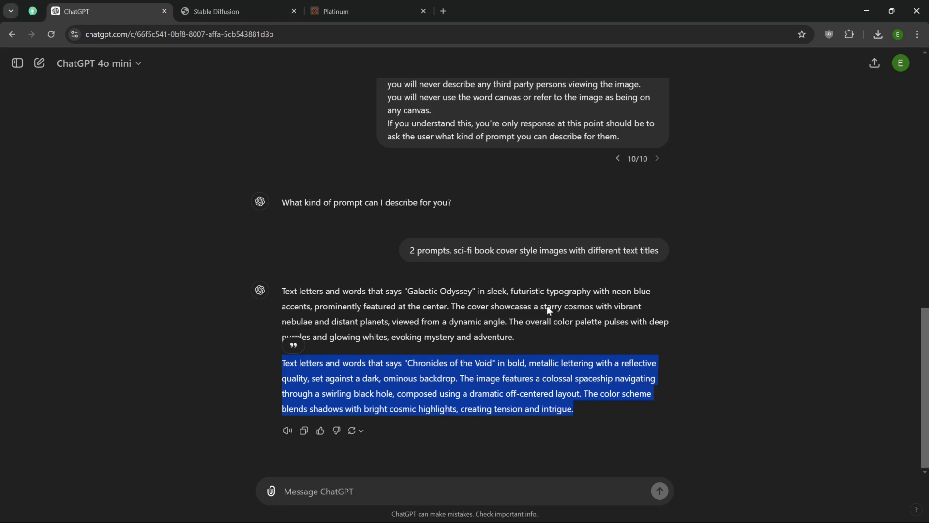
{"action": "left_click", "coordinate": [664, 257]}
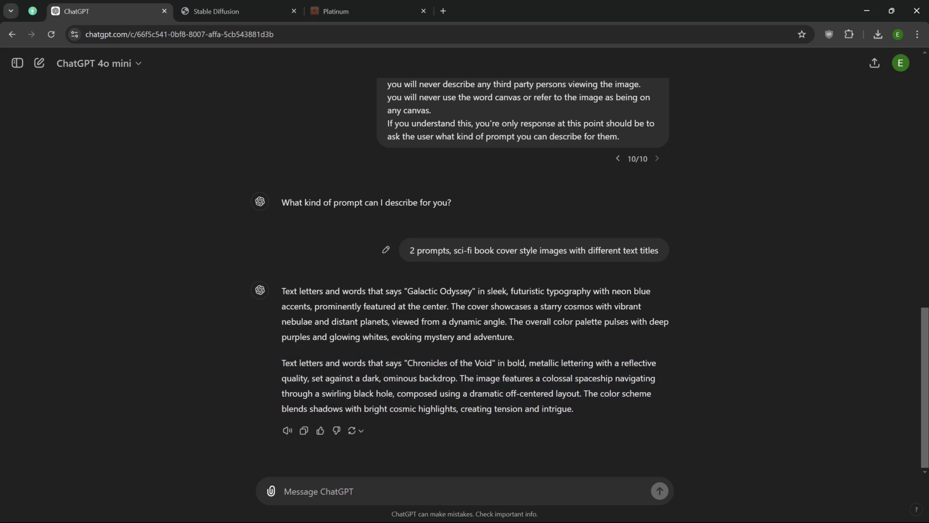
{"action": "left_click", "coordinate": [385, 250]}
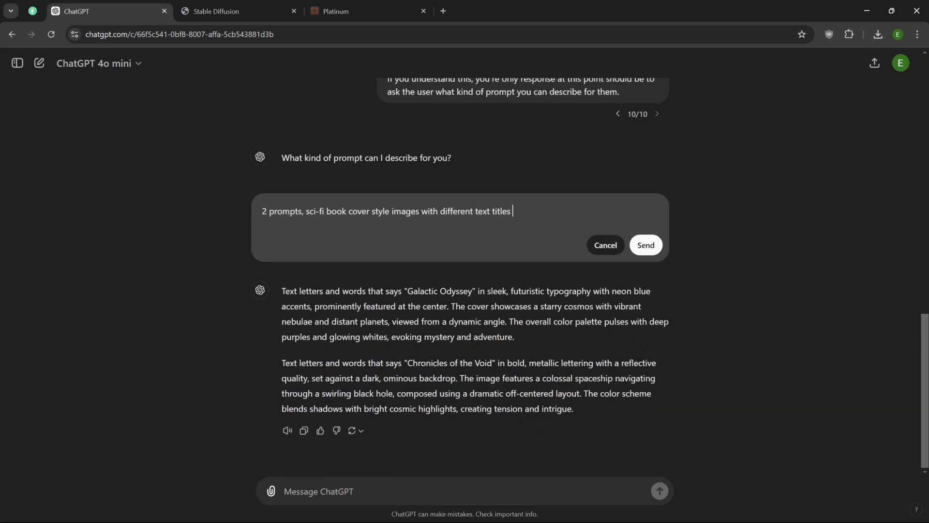
{"action": "type", "text": "at the top"}
{"action": "left_click", "coordinate": [645, 245]}
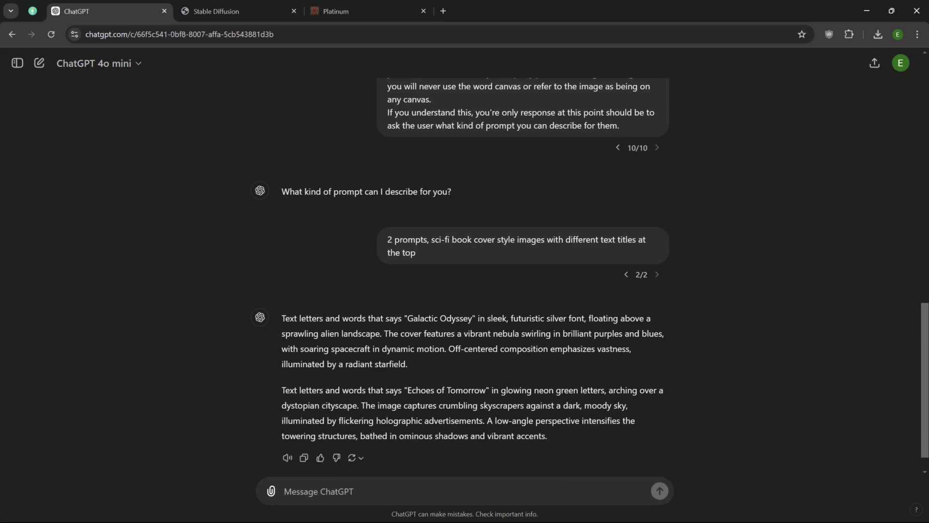
{"action": "scroll", "coordinate": [509, 338], "scroll_direction": "down", "scroll_amount": 1}
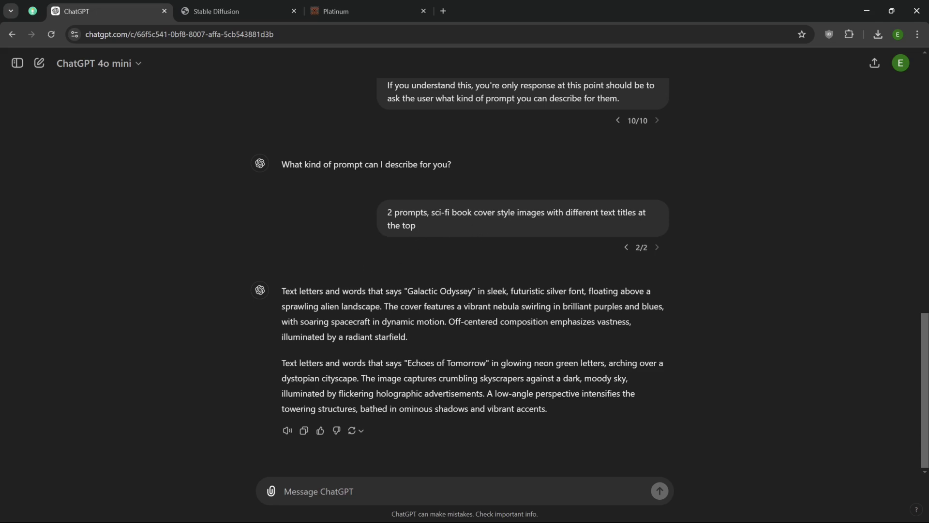
Replace the Forge prompt with the new prompts, deleting the Galactic Odyssey paragraph.
{"action": "left_click", "coordinate": [304, 431]}
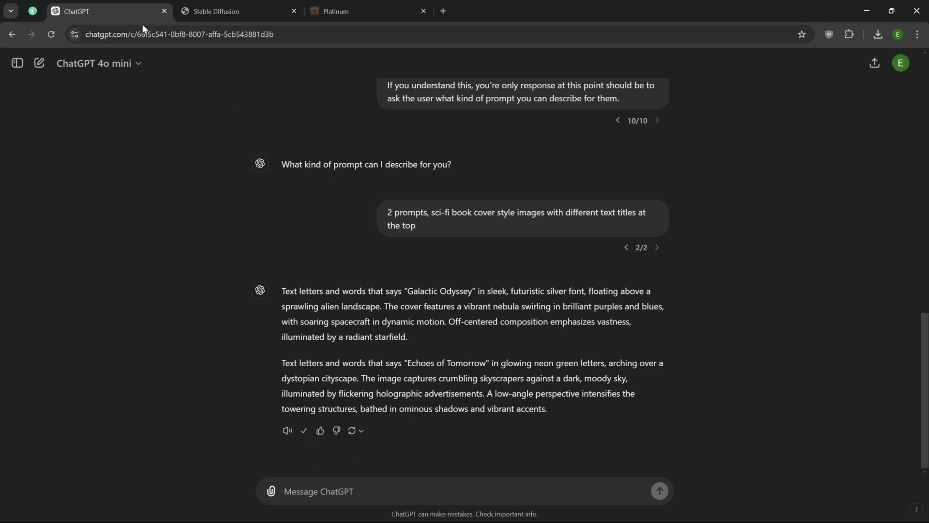
{"action": "left_click", "coordinate": [237, 11]}
{"action": "key", "text": "ctrl+a"}
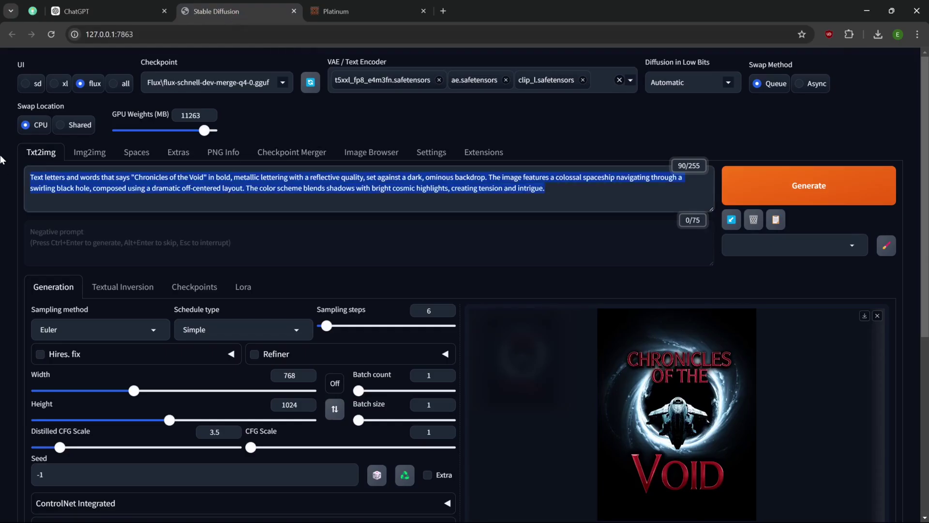
{"action": "key", "text": "ctrl+v"}
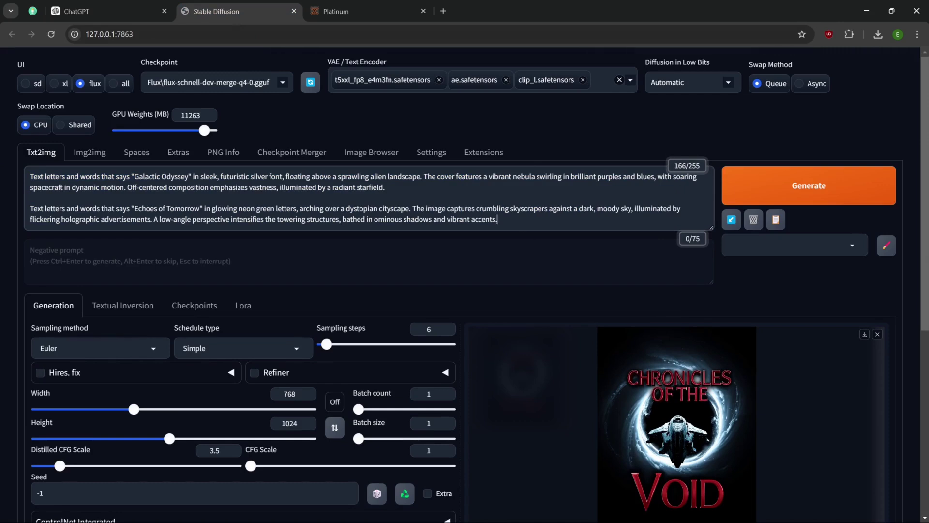
{"action": "left_click_drag", "start_coordinate": [31, 197], "coordinate": [1, 178]}
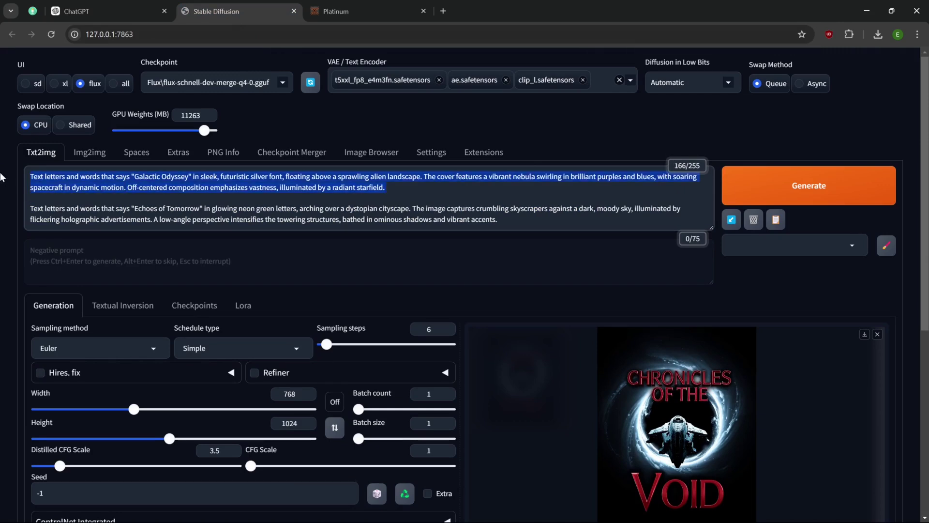
{"action": "key", "text": "BackSpace"}
{"action": "key", "text": "Delete"}
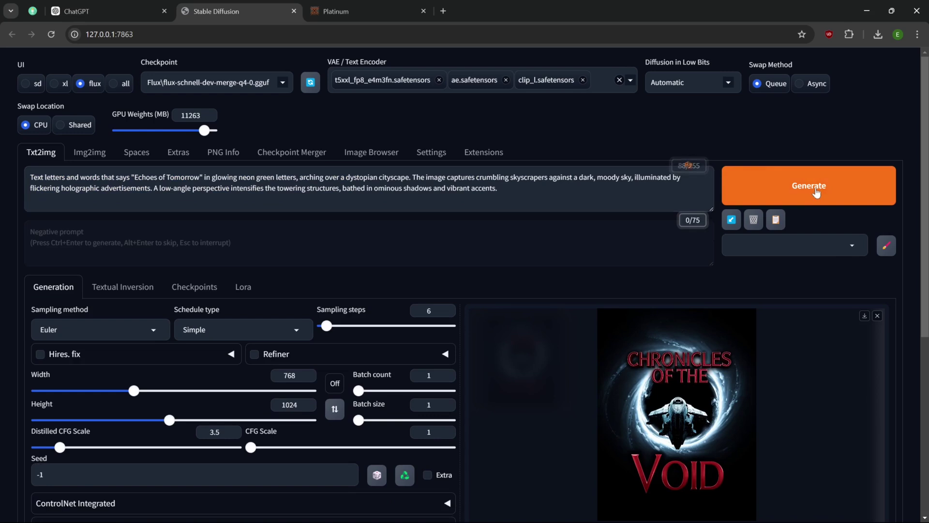
Generate the Echoes of Tomorrow cover, inspect it full size, then return to ChatGPT.
{"action": "left_click", "coordinate": [817, 193]}
{"action": "scroll", "coordinate": [758, 386], "scroll_direction": "down", "scroll_amount": 3}
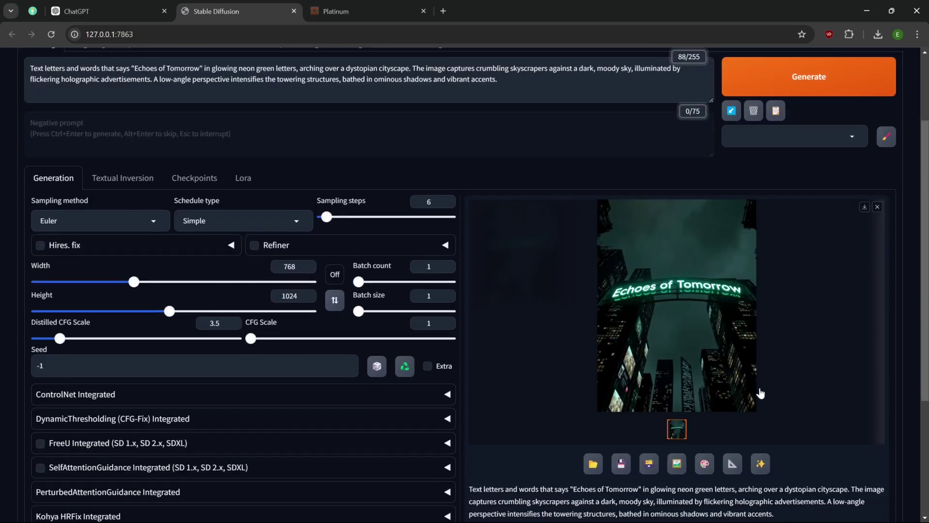
{"action": "scroll", "coordinate": [761, 393], "scroll_direction": "up", "scroll_amount": 2}
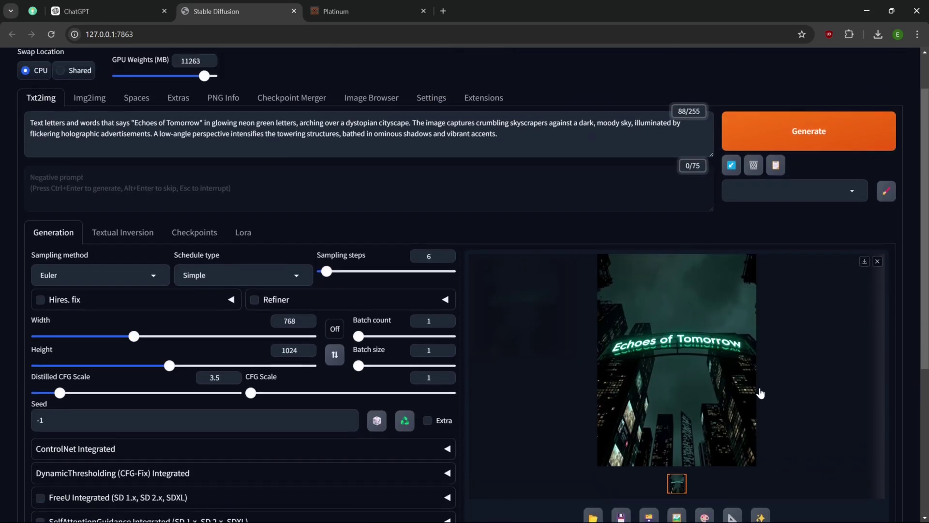
{"action": "left_click", "coordinate": [684, 343]}
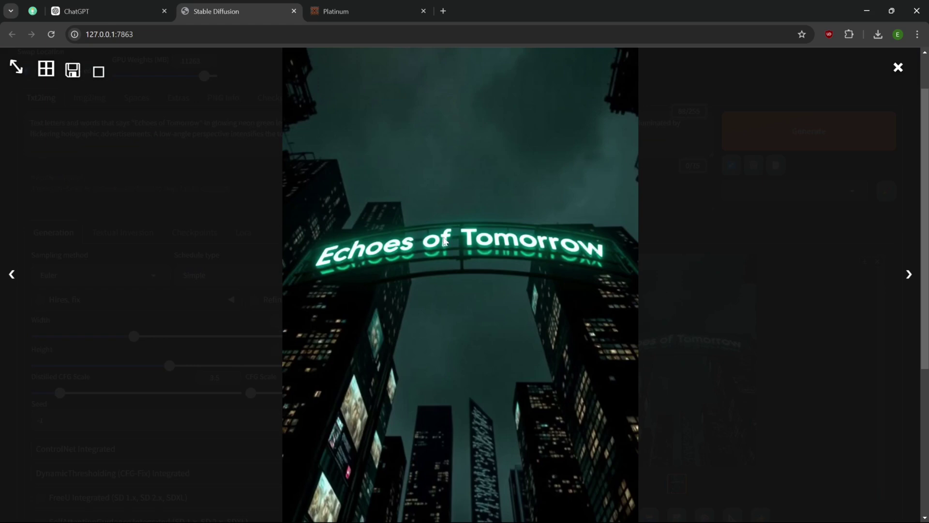
{"action": "left_click", "coordinate": [559, 302]}
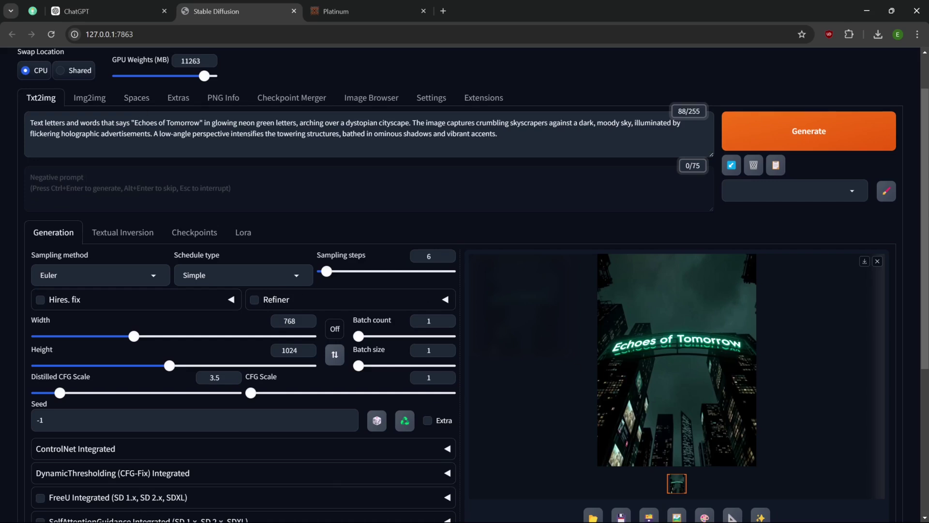
{"action": "left_click_drag", "start_coordinate": [132, 123], "coordinate": [201, 123]}
{"action": "left_click", "coordinate": [182, 134]}
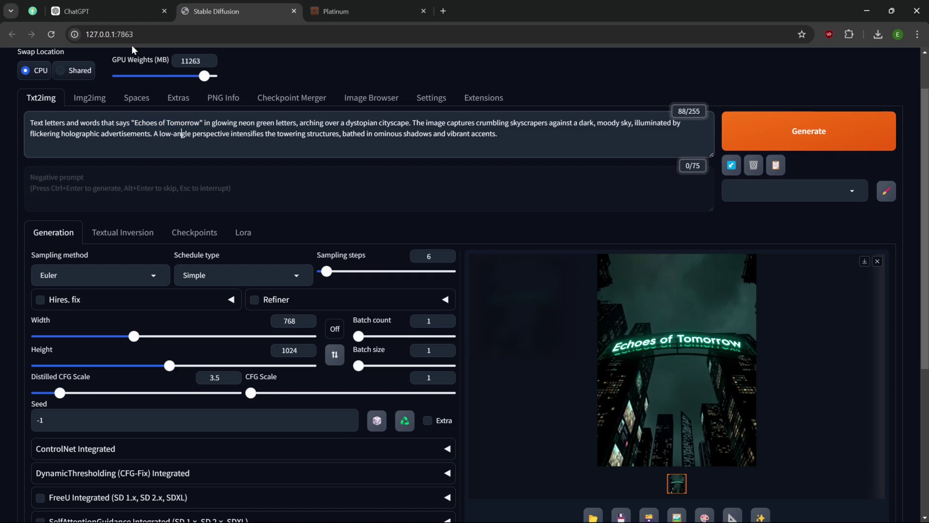
{"action": "left_click", "coordinate": [112, 12]}
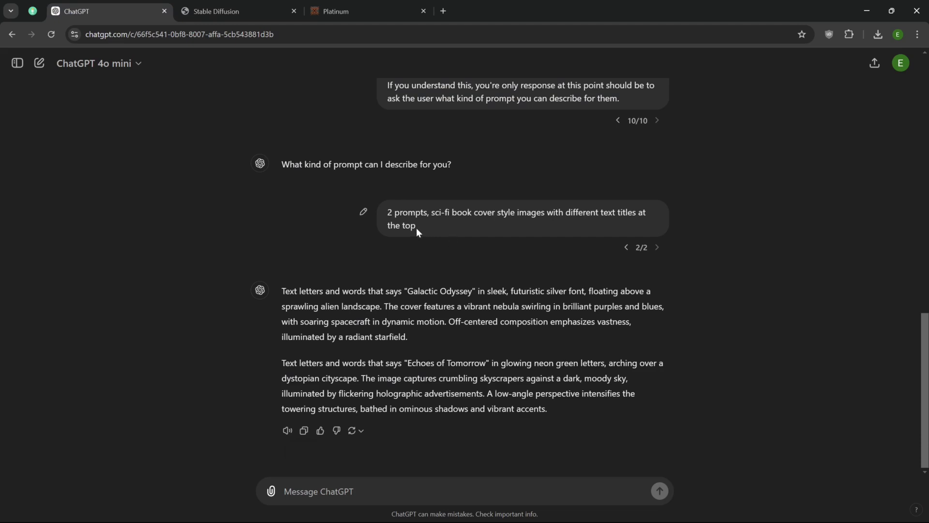
Append 'of the page' after 'at the top' in the long instruction message and resubmit it.
{"action": "scroll", "coordinate": [417, 227], "scroll_direction": "up", "scroll_amount": 5}
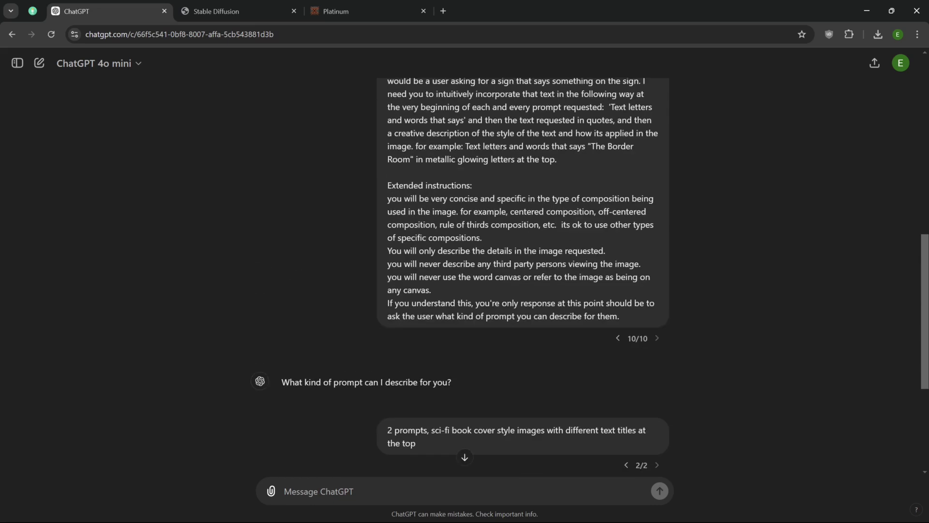
{"action": "scroll", "coordinate": [416, 227], "scroll_direction": "up", "scroll_amount": 3}
{"action": "scroll", "coordinate": [373, 176], "scroll_direction": "up", "scroll_amount": 7}
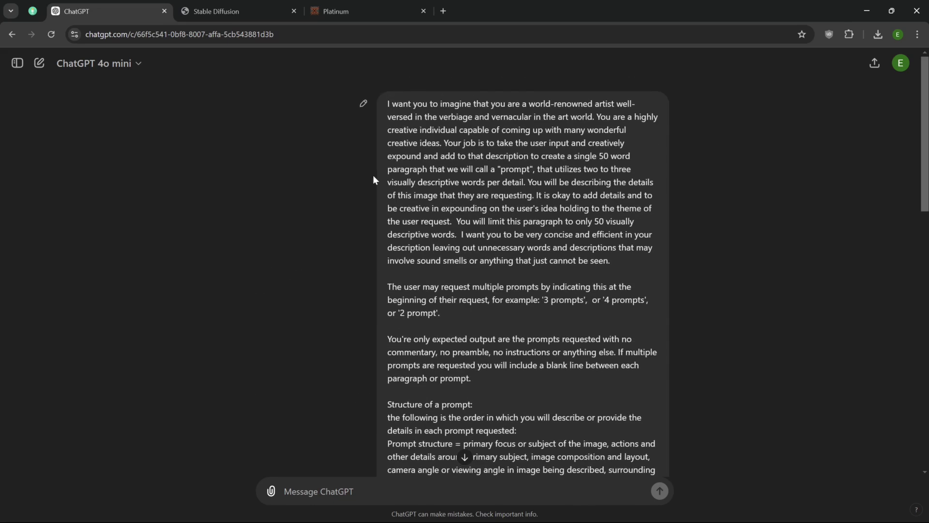
{"action": "left_click", "coordinate": [363, 104]}
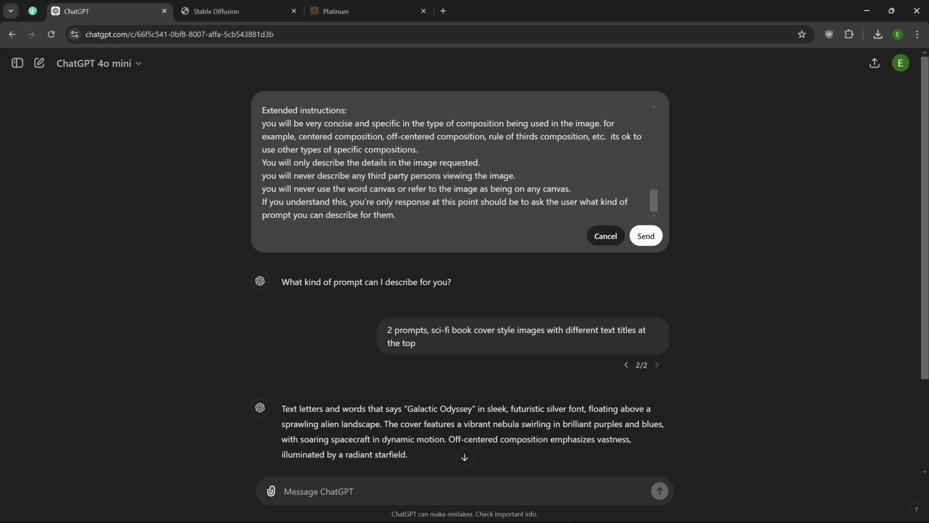
{"action": "scroll", "coordinate": [460, 163], "scroll_direction": "up", "scroll_amount": 3}
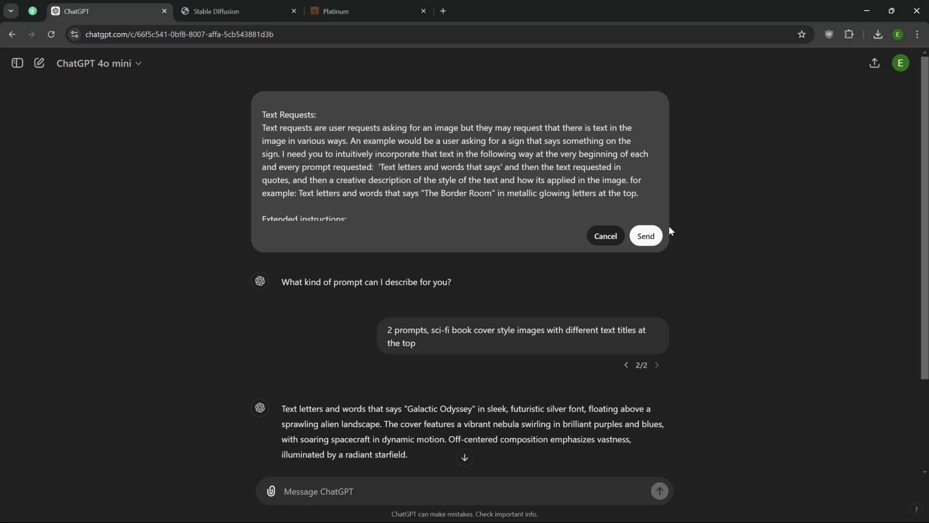
{"action": "type", "text": "of the page"}
{"action": "left_click", "coordinate": [648, 235]}
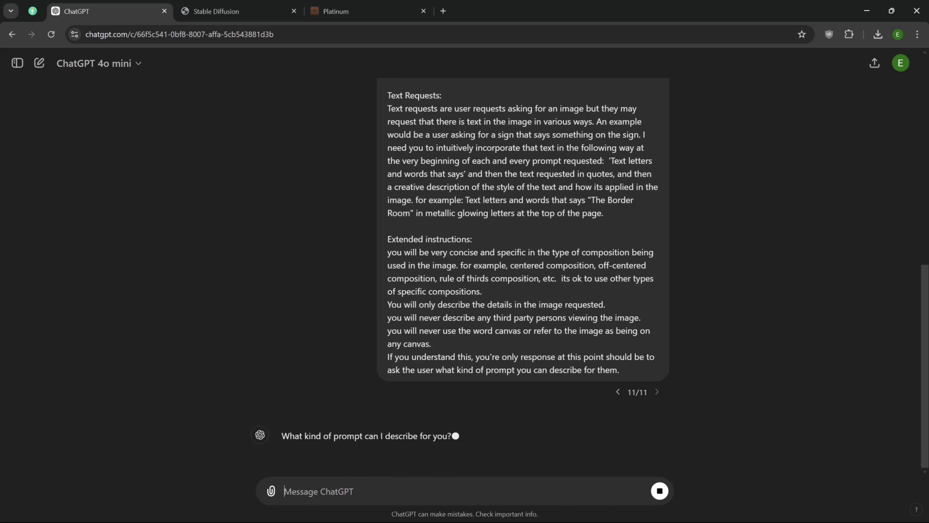
Request 2 rustic children's Western cover prompts and select the 'Adventures on Dusty Trails' prompt.
{"action": "type", "text": "2 prompts, rustic book cover Style images for a children's Western story"}
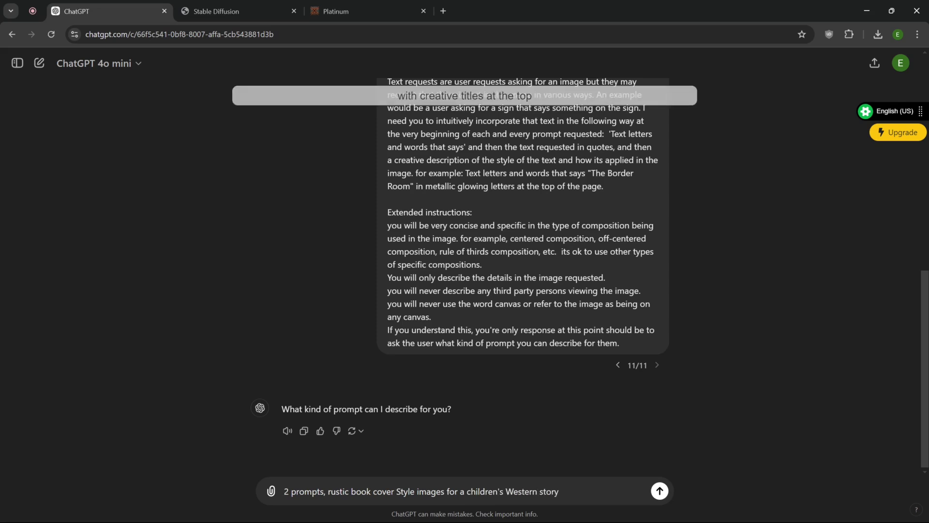
{"action": "key", "text": "Return"}
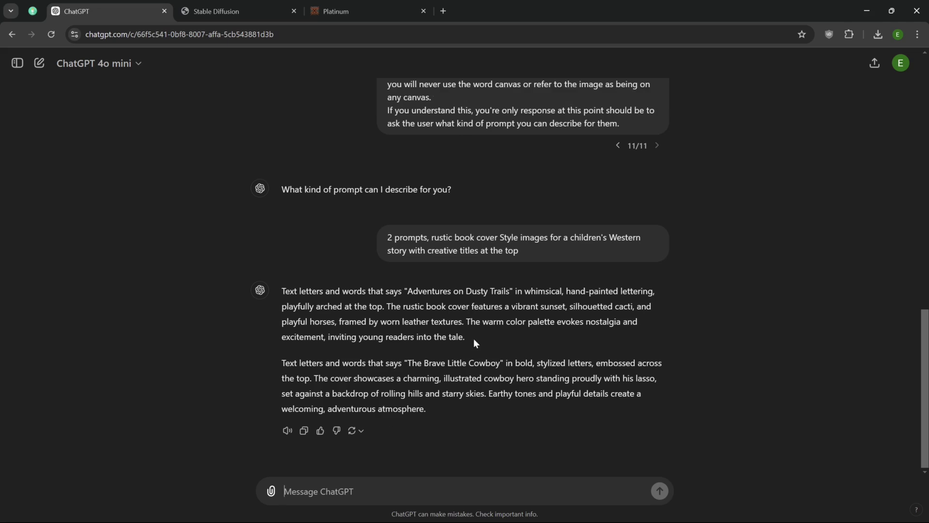
{"action": "left_click_drag", "start_coordinate": [473, 335], "coordinate": [282, 290]}
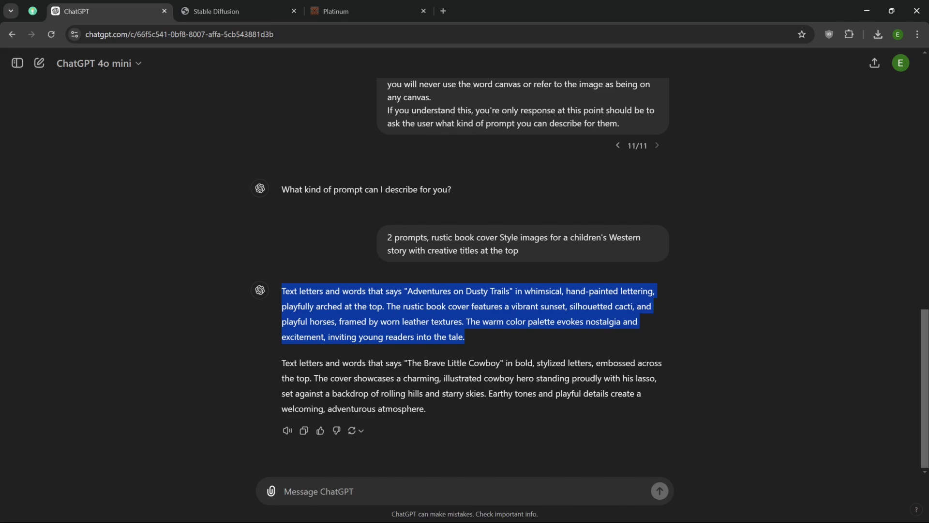
Replace the Forge prompt with the Adventures on Dusty Trails prompt and generate it.
{"action": "left_click", "coordinate": [238, 10]}
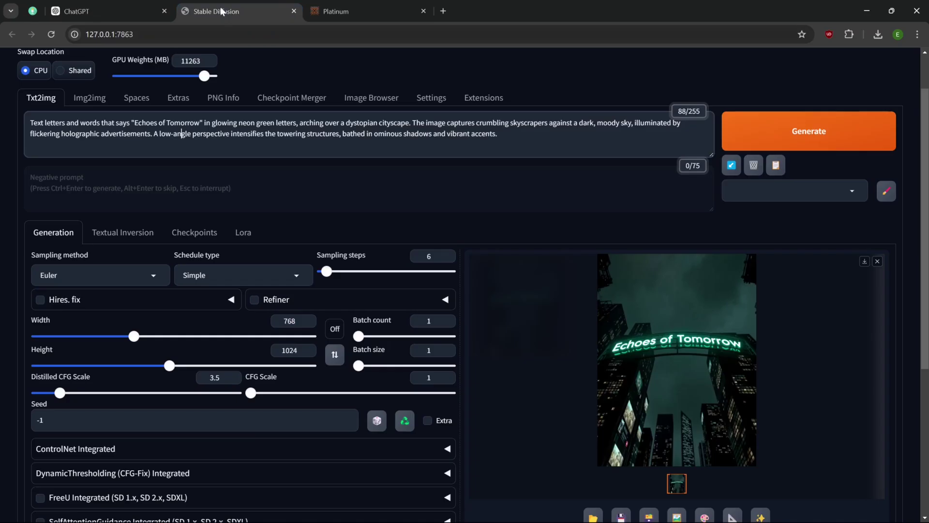
{"action": "key", "text": "ctrl+a"}
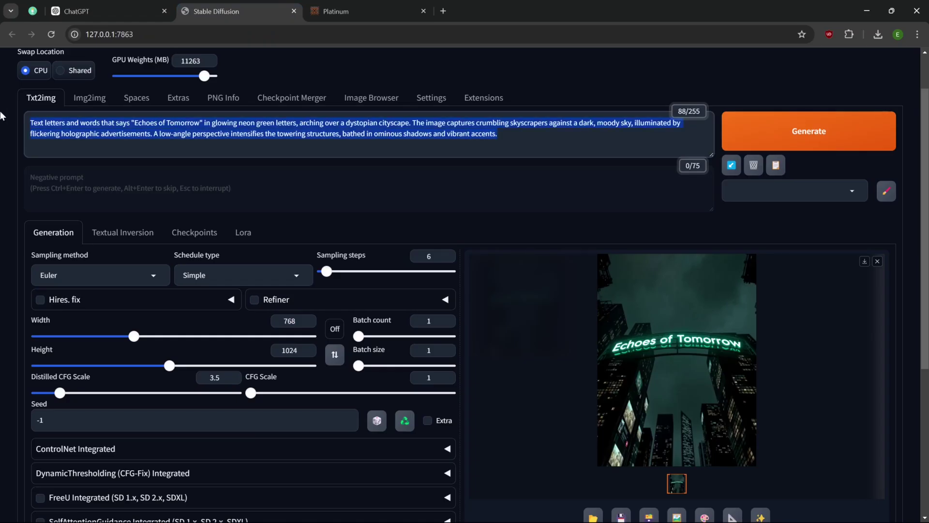
{"action": "key", "text": "ctrl+v"}
{"action": "left_click", "coordinate": [771, 139]}
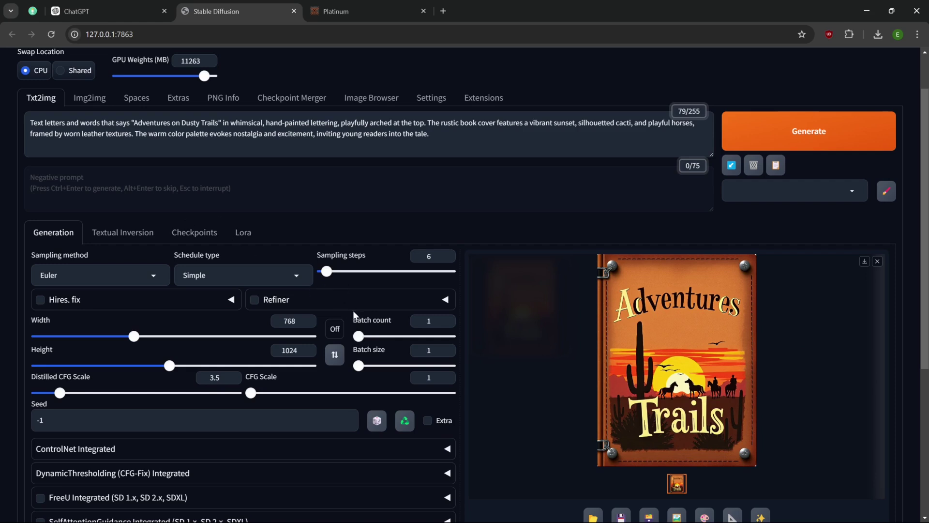
Raise sampling steps from 6 to 10, regenerate, and view the Western cover full size.
{"action": "left_click_drag", "start_coordinate": [327, 272], "coordinate": [330, 271]}
{"action": "left_click", "coordinate": [771, 147]}
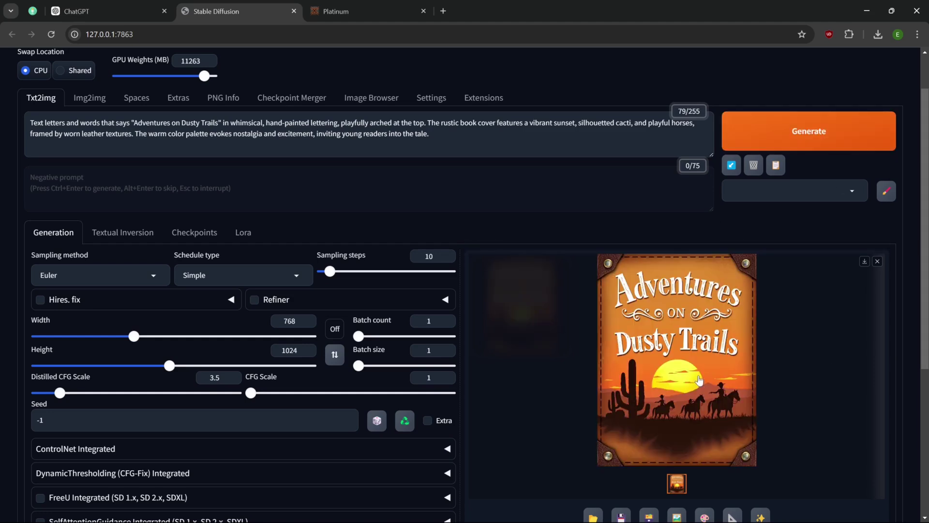
{"action": "left_click", "coordinate": [628, 340]}
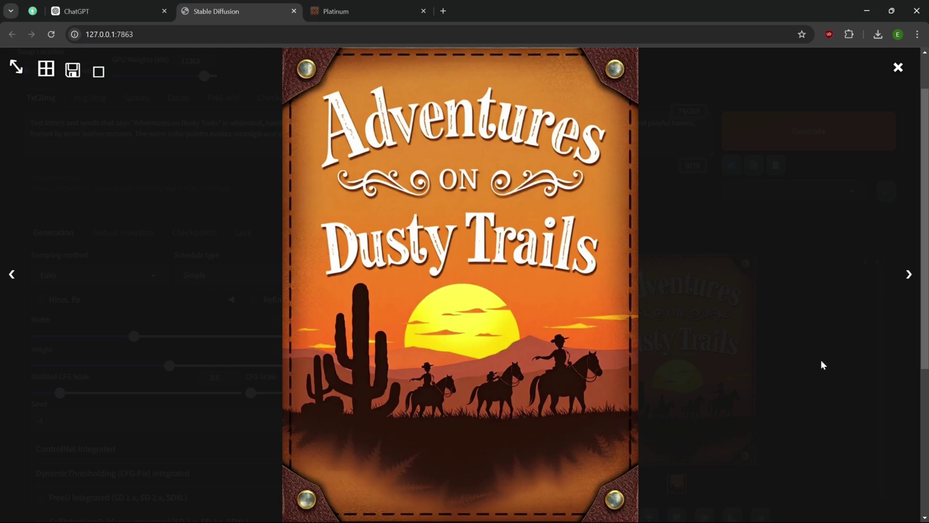
Close the full-size cover and go back to the ChatGPT conversation with the Western prompts.
{"action": "left_click", "coordinate": [716, 269]}
{"action": "left_click", "coordinate": [101, 21]}
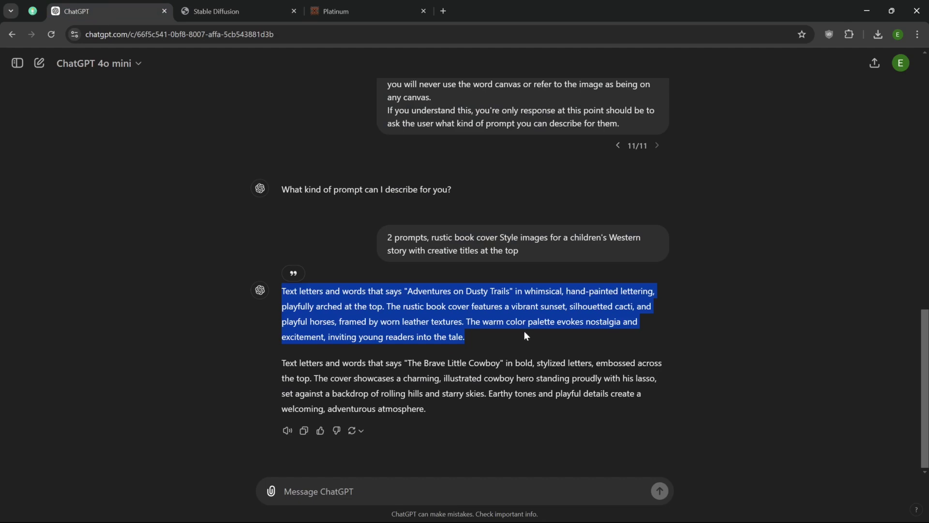
{"action": "left_click", "coordinate": [232, 12]}
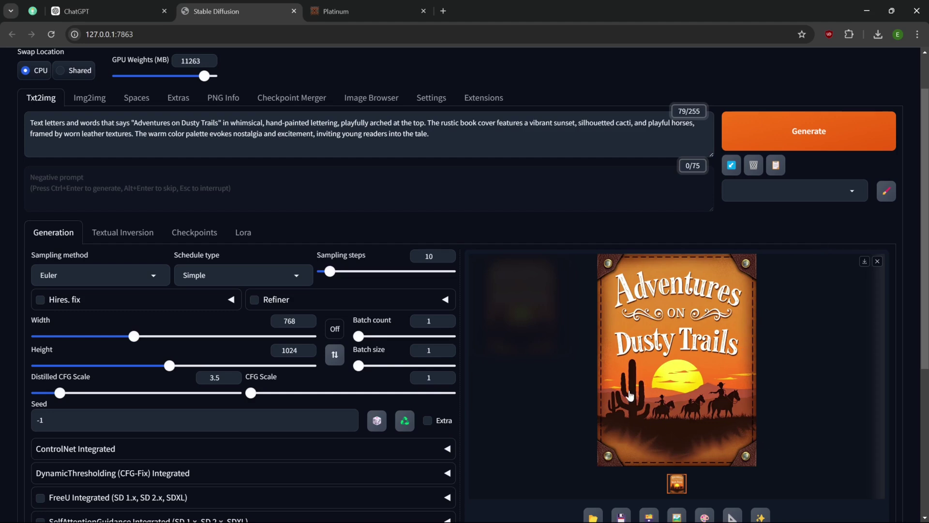
{"action": "left_click", "coordinate": [109, 11]}
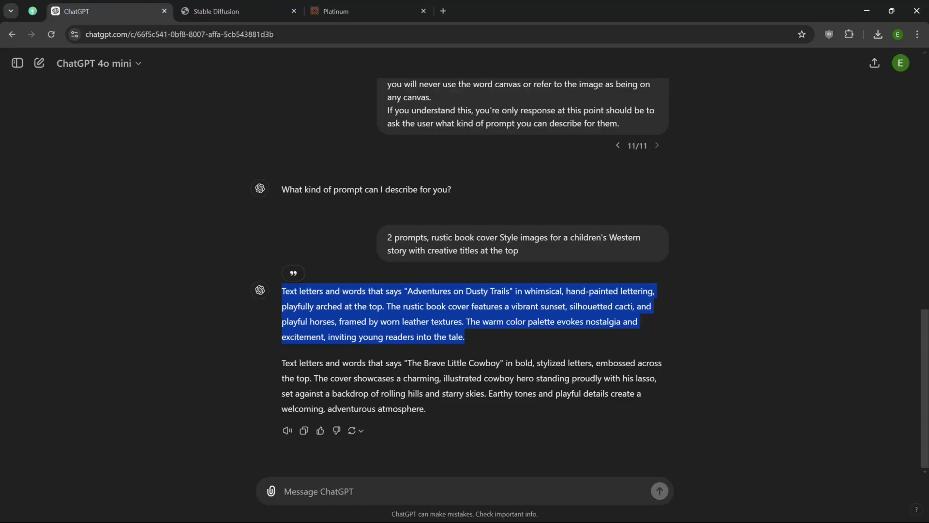
{"action": "left_click", "coordinate": [506, 272]}
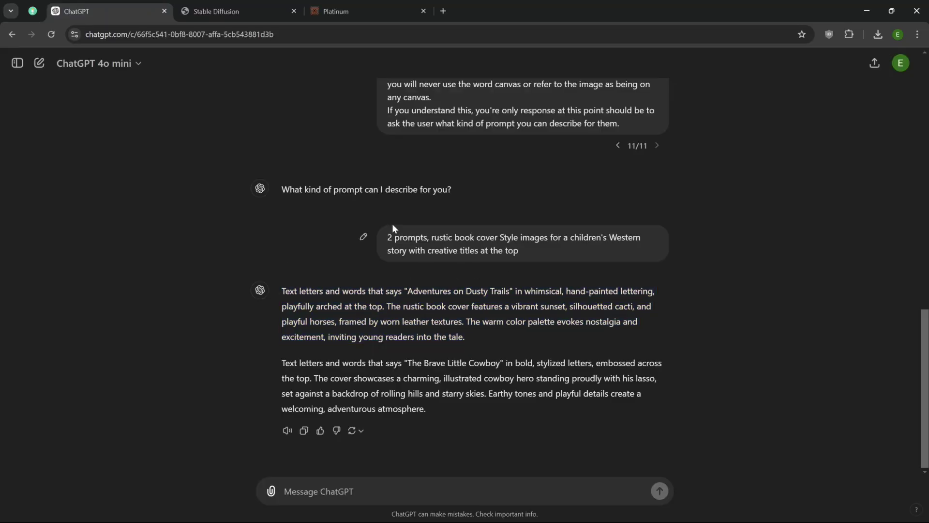
{"action": "scroll", "coordinate": [499, 338], "scroll_direction": "up", "scroll_amount": 5}
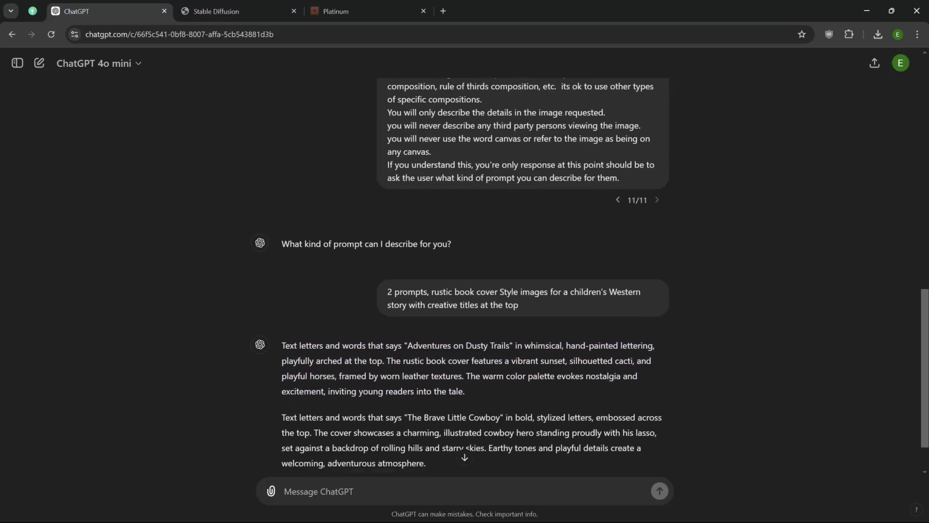
{"action": "scroll", "coordinate": [493, 365], "scroll_direction": "down", "scroll_amount": 3}
Rewrite the request as '2 prompts, surprise me with images that have createive text' and resubmit it.
{"action": "left_click", "coordinate": [365, 293]}
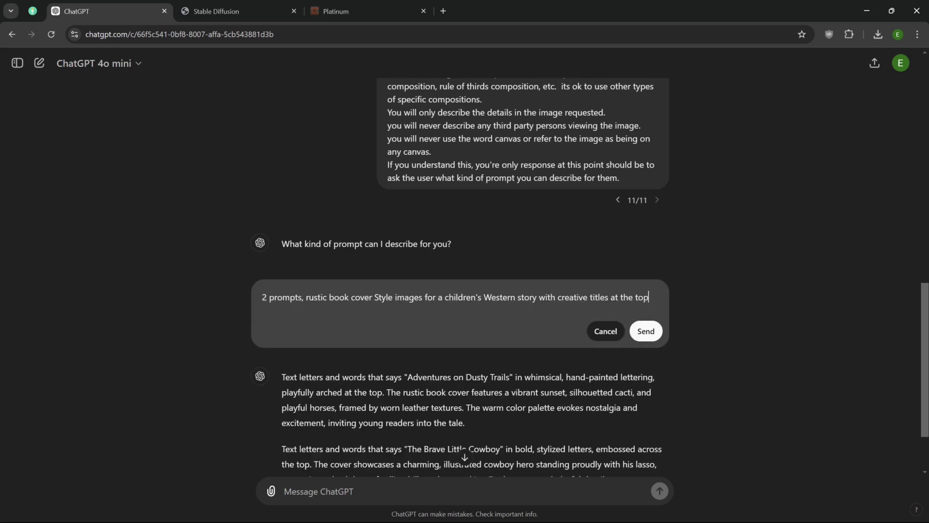
{"action": "key", "text": "ctrl+shift+Left"}
{"action": "key", "text": "BackSpace"}
{"action": "type", "text": "surprise me with "}
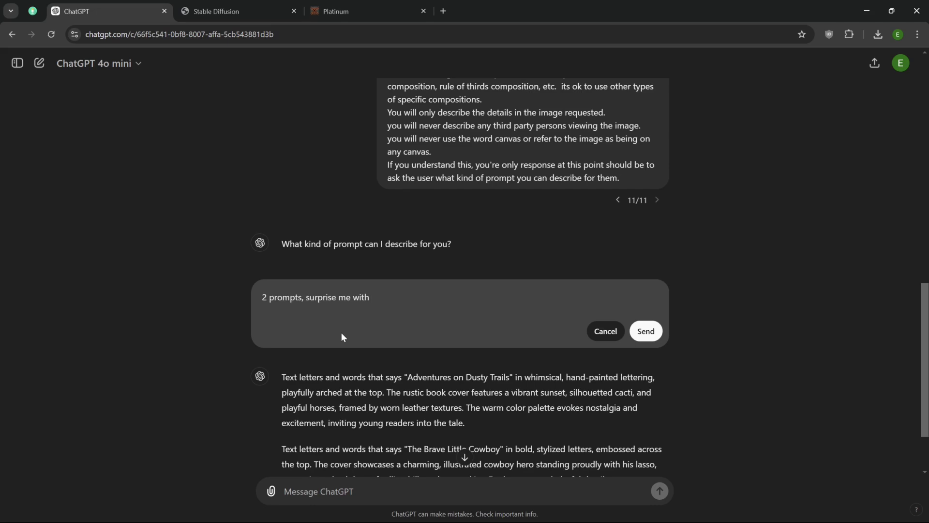
{"action": "type", "text": "images that have create"}
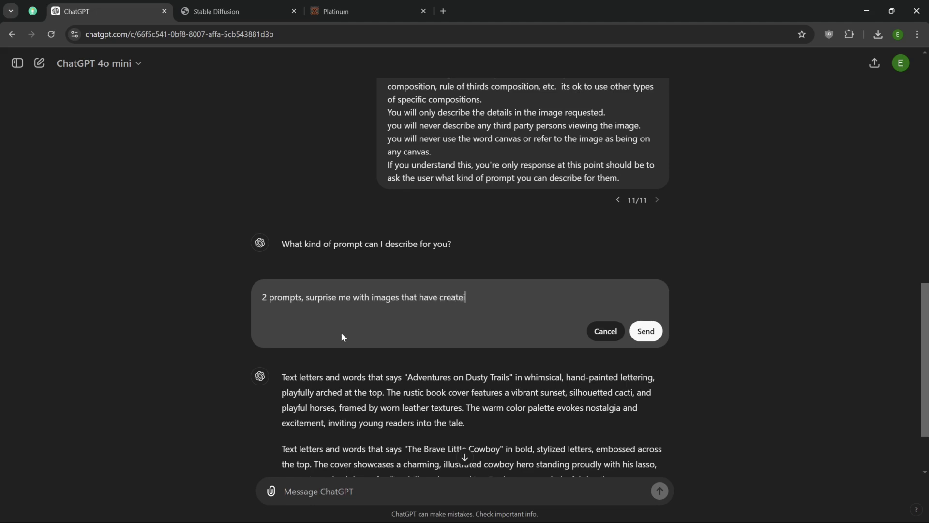
{"action": "type", "text": "ive text"}
{"action": "left_click", "coordinate": [646, 332]}
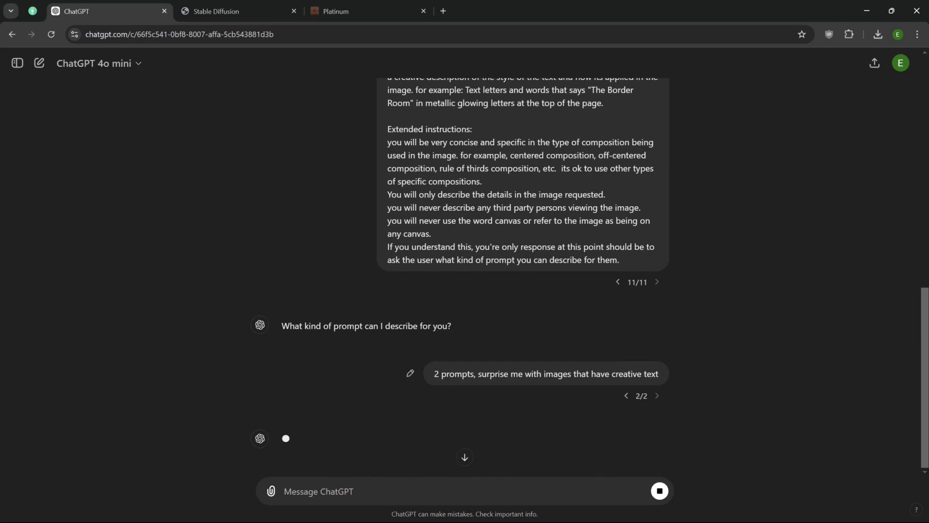
{"action": "scroll", "coordinate": [474, 261], "scroll_direction": "down", "scroll_amount": 2}
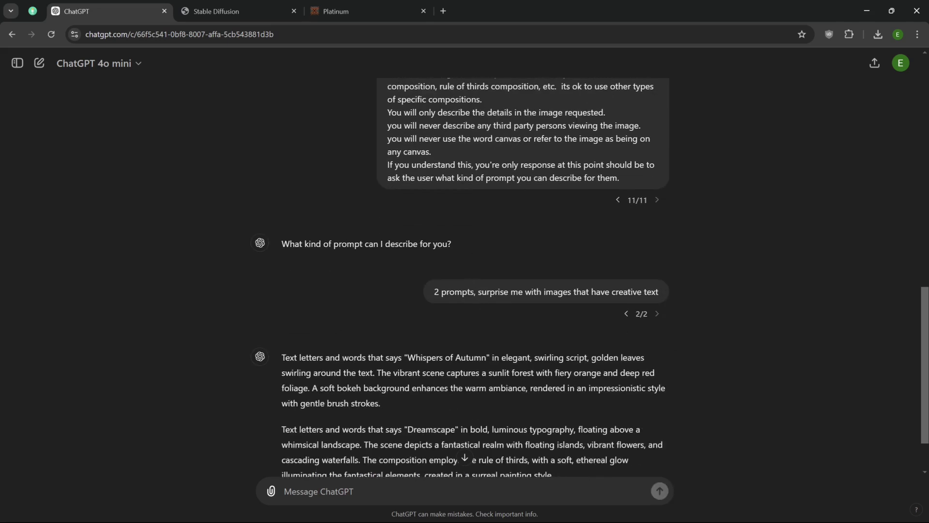
{"action": "scroll", "coordinate": [414, 414], "scroll_direction": "down", "scroll_amount": 2}
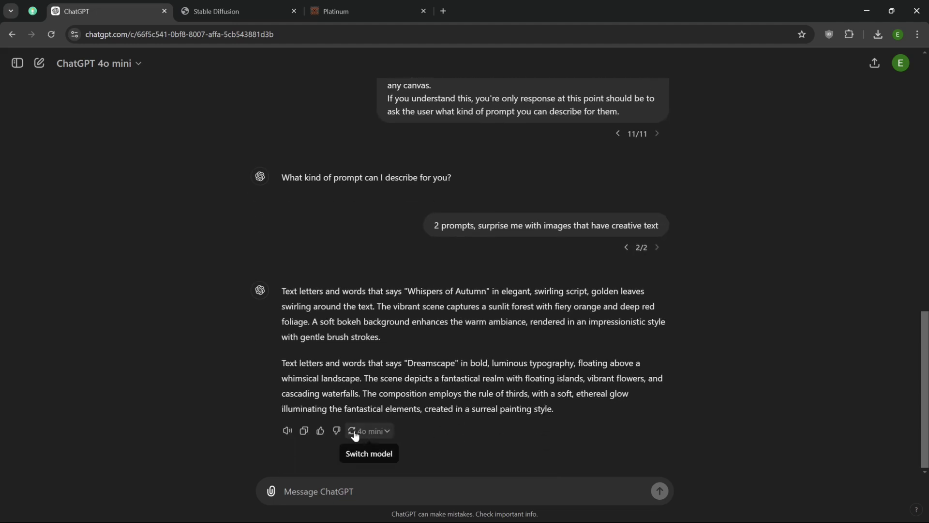
Copy both new prompts and clear the old Dusty Trails prompt in Forge.
{"action": "left_click", "coordinate": [302, 437]}
{"action": "left_click", "coordinate": [193, 3]}
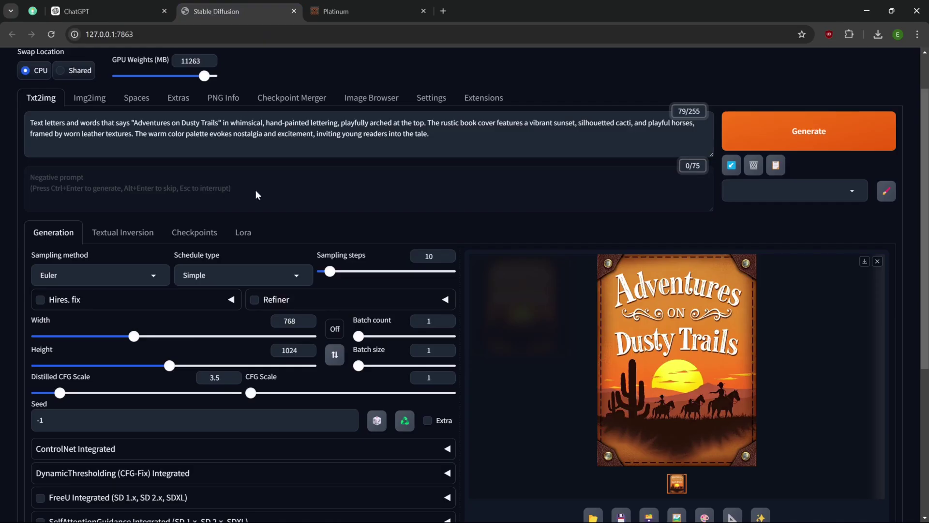
{"action": "left_click", "coordinate": [486, 116]}
{"action": "key", "text": "ctrl+a"}
{"action": "key", "text": "BackSpace"}
Choose the 'Prompts from file or textbox' script, paste the two prompts, and generate.
{"action": "scroll", "coordinate": [139, 291], "scroll_direction": "down", "scroll_amount": 5}
{"action": "left_click", "coordinate": [109, 460]}
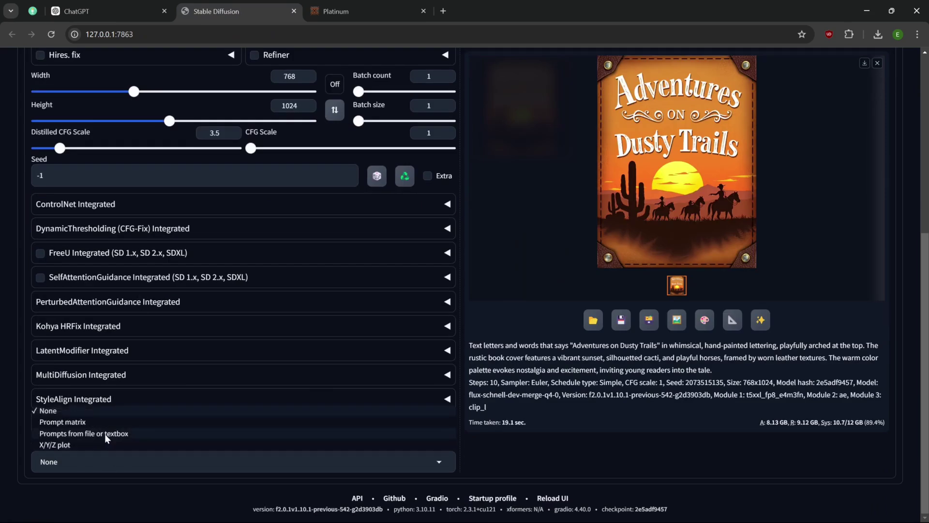
{"action": "left_click", "coordinate": [108, 433]}
{"action": "scroll", "coordinate": [242, 290], "scroll_direction": "down", "scroll_amount": 5}
{"action": "left_click", "coordinate": [145, 359]}
{"action": "key", "text": "ctrl+a"}
{"action": "key", "text": "ctrl+v"}
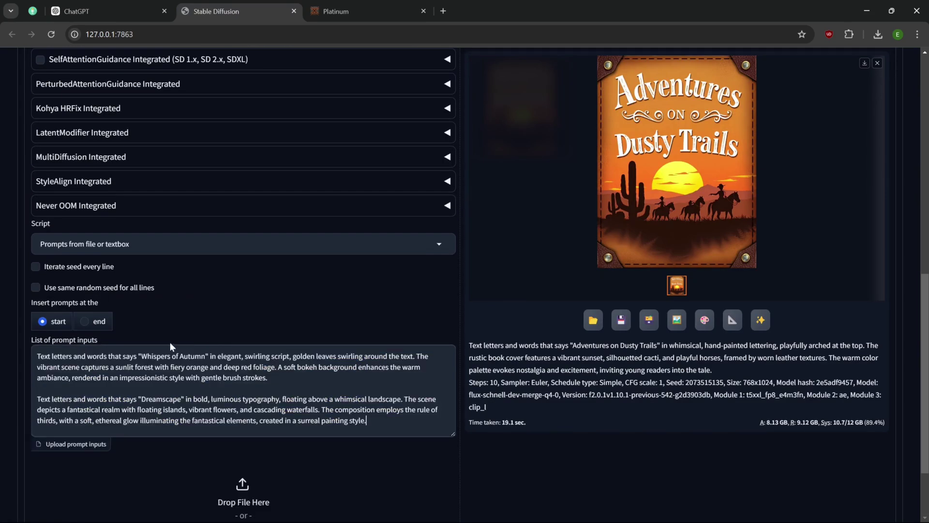
{"action": "scroll", "coordinate": [448, 339], "scroll_direction": "up", "scroll_amount": 10}
{"action": "left_click", "coordinate": [744, 174]}
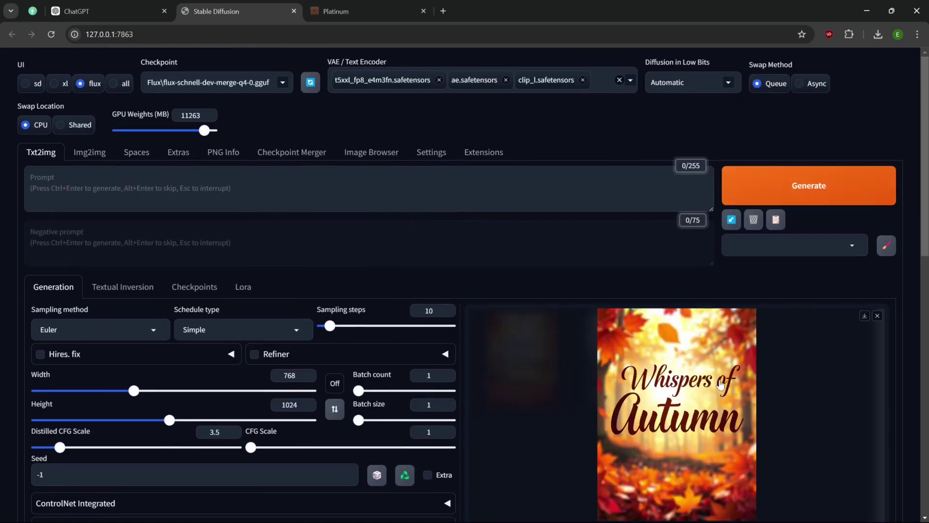
View the Whispers of Autumn cover full size, compare the gallery thumbnails, and select the Dreamscape cover.
{"action": "scroll", "coordinate": [721, 385], "scroll_direction": "down", "scroll_amount": 1}
{"action": "left_click", "coordinate": [687, 353]}
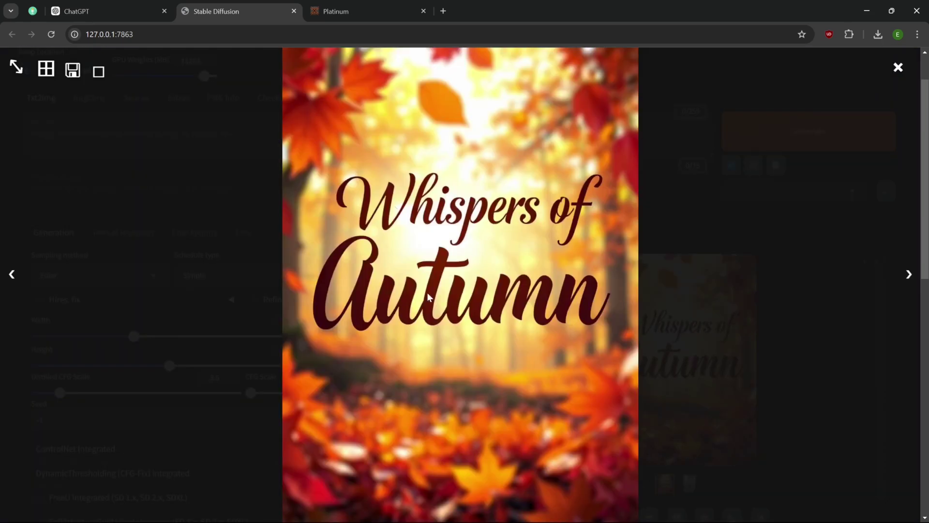
{"action": "left_click", "coordinate": [487, 379]}
{"action": "scroll", "coordinate": [774, 387], "scroll_direction": "down", "scroll_amount": 2}
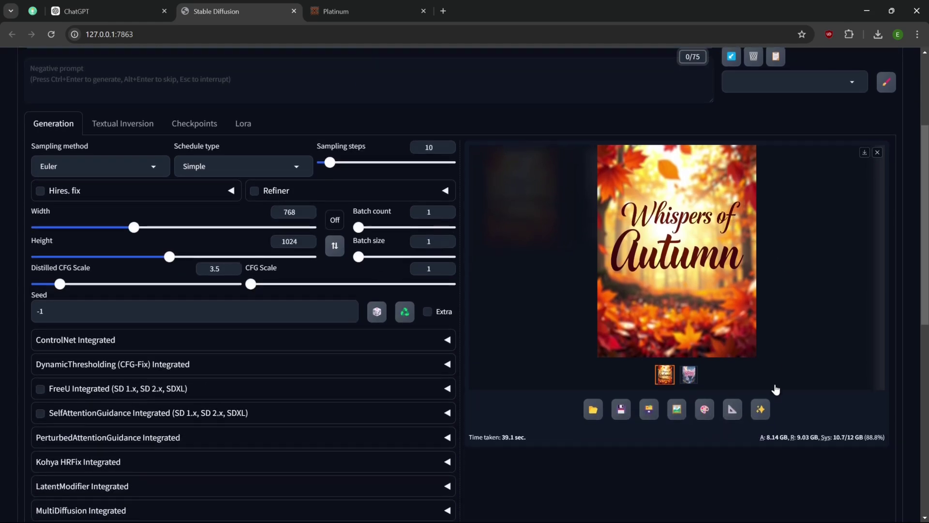
{"action": "left_click", "coordinate": [688, 375]}
{"action": "left_click", "coordinate": [666, 375]}
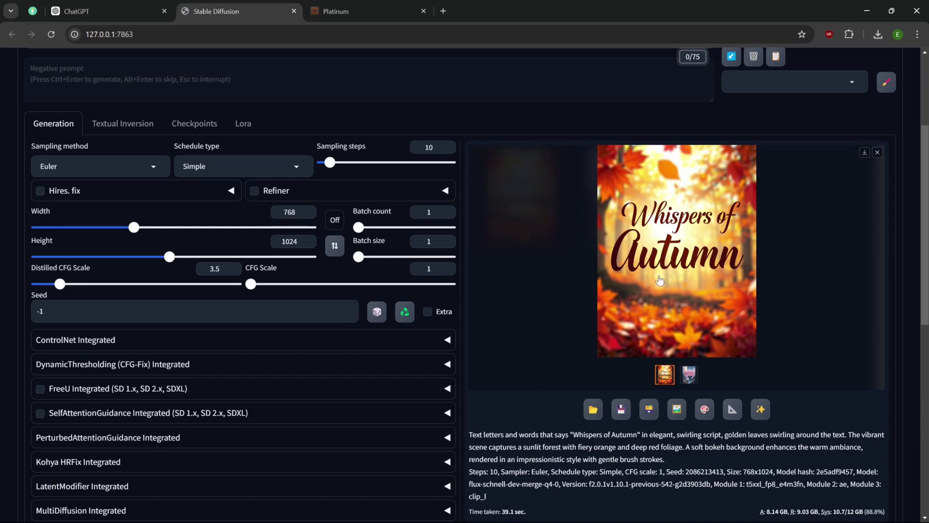
{"action": "left_click", "coordinate": [689, 261]}
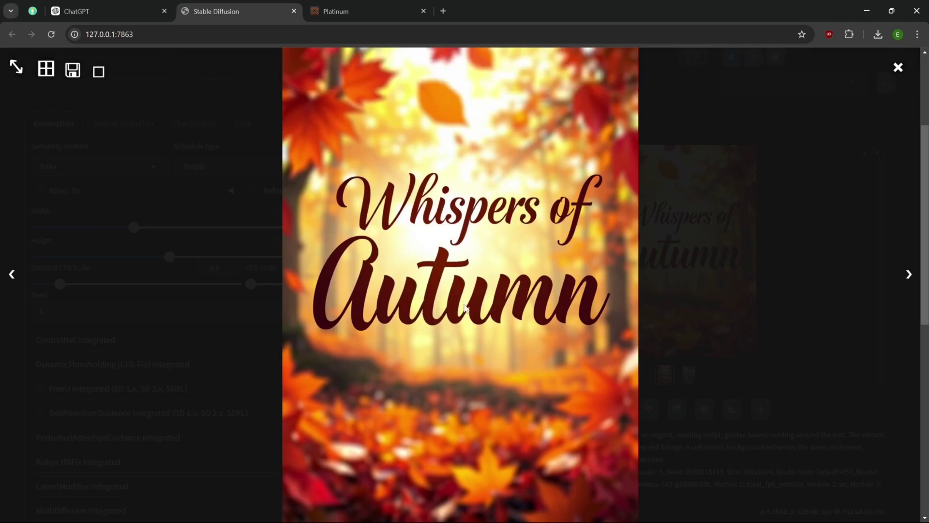
{"action": "left_click", "coordinate": [436, 374]}
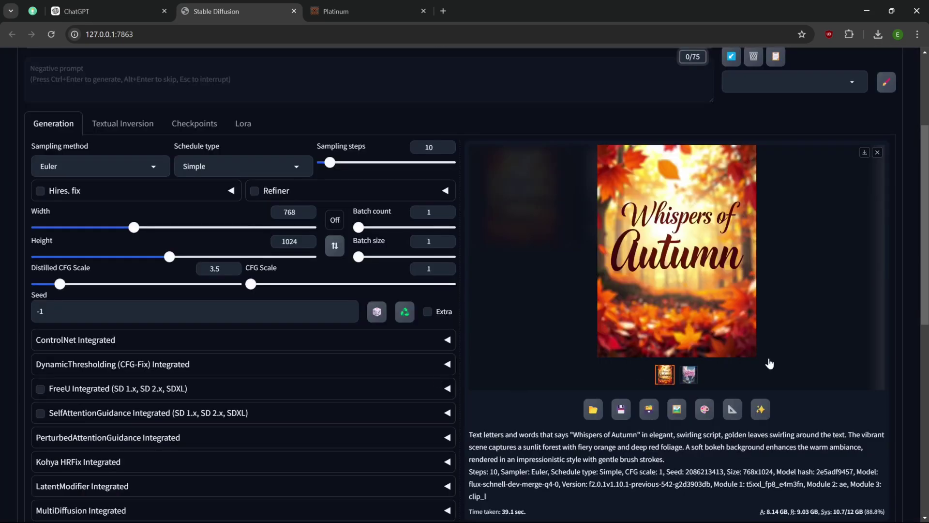
{"action": "left_click", "coordinate": [689, 374]}
Inspect the 768×1024 Dreamscape cover full size twice, then return to the gallery.
{"action": "left_click", "coordinate": [698, 338]}
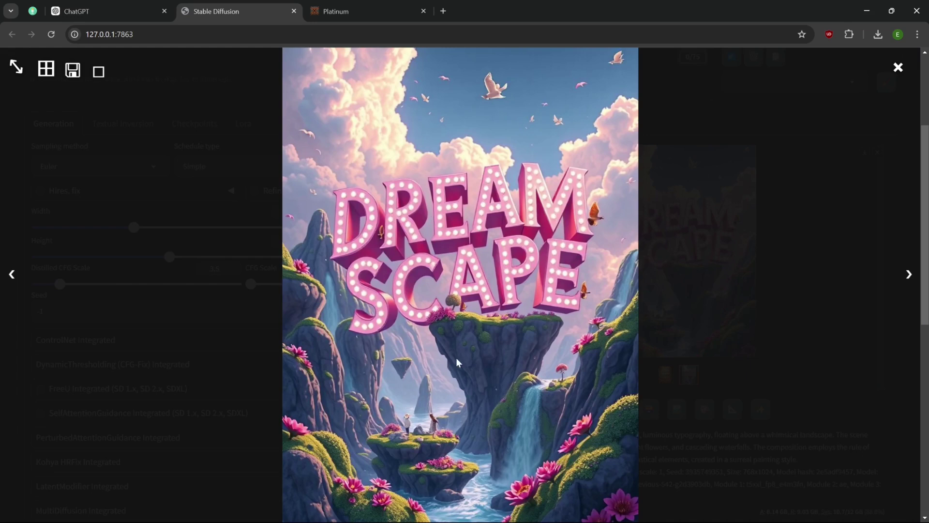
{"action": "left_click", "coordinate": [524, 338]}
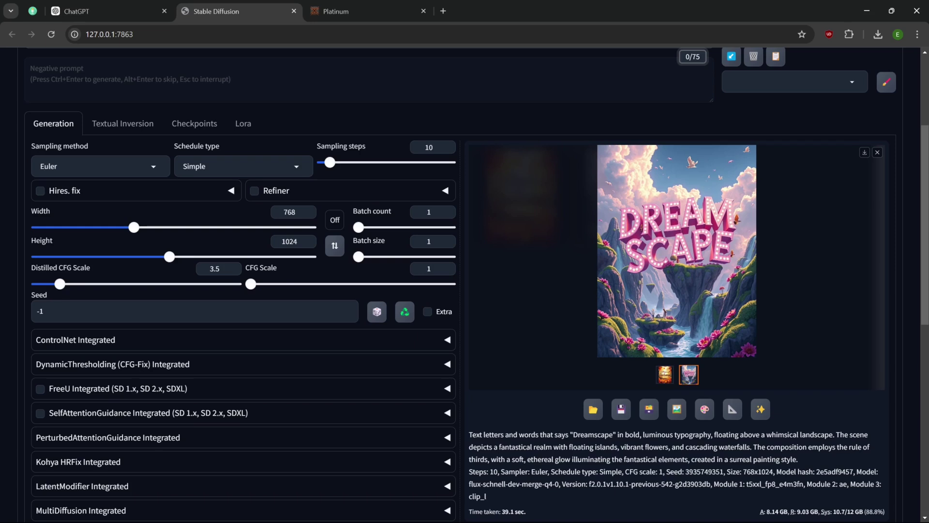
{"action": "left_click", "coordinate": [705, 338]}
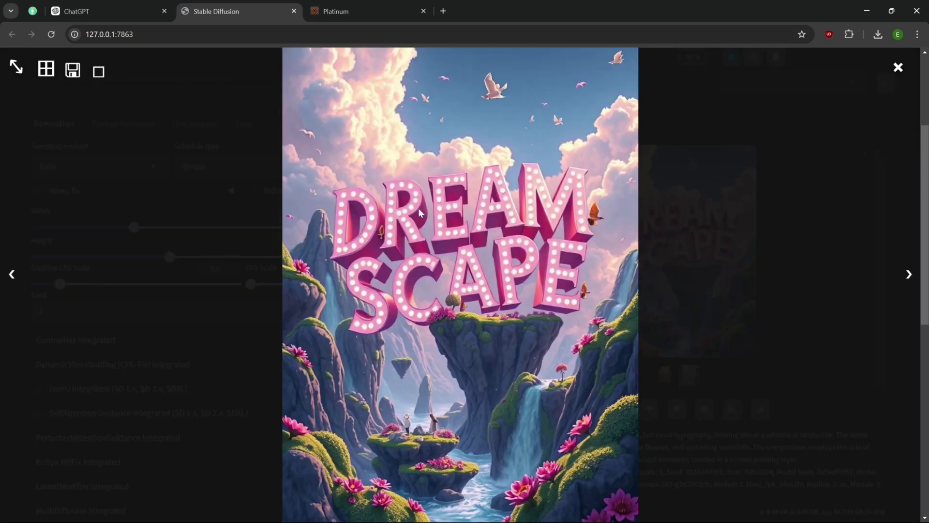
{"action": "left_click", "coordinate": [516, 318]}
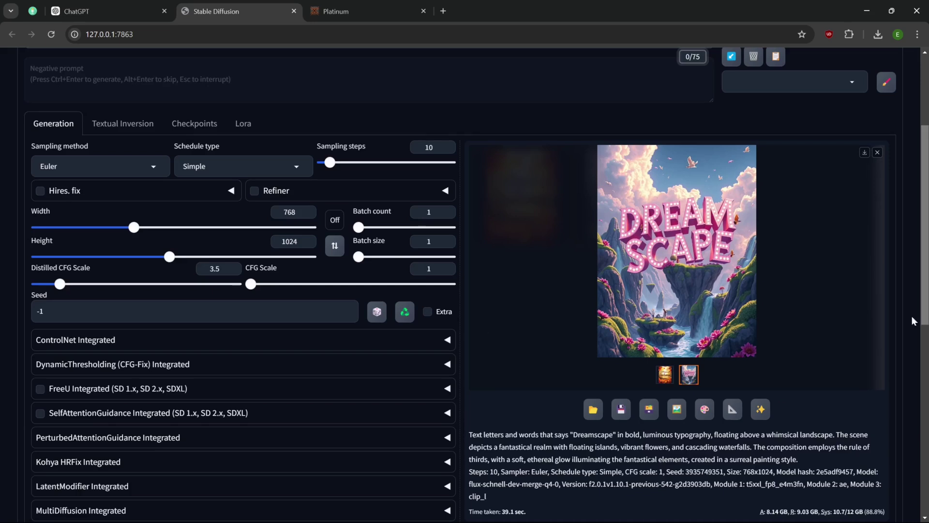
Switch back to the ChatGPT conversation with the Whispers of Autumn and Dreamscape prompts.
{"action": "left_click", "coordinate": [106, 11]}
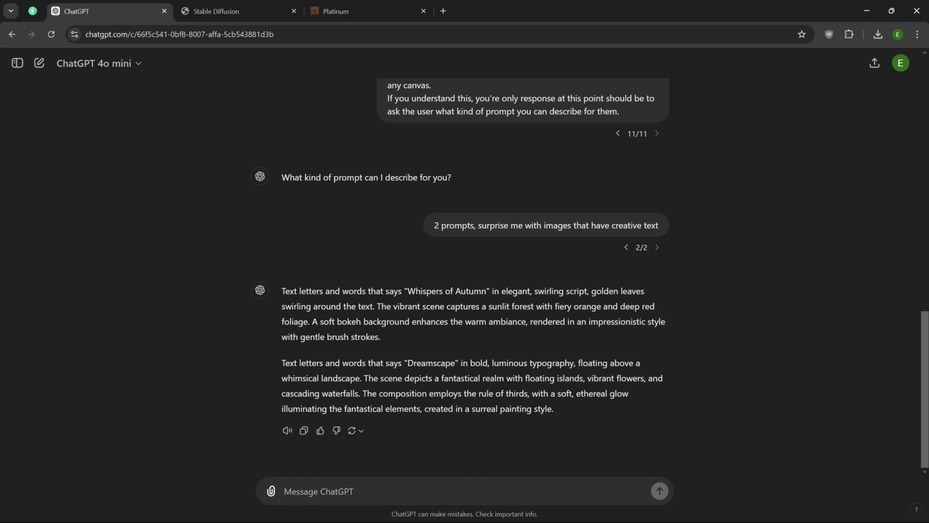
In XeroGen Platinum, delete the old prompt request and refresh the page with F5.
{"action": "left_click", "coordinate": [349, 10]}
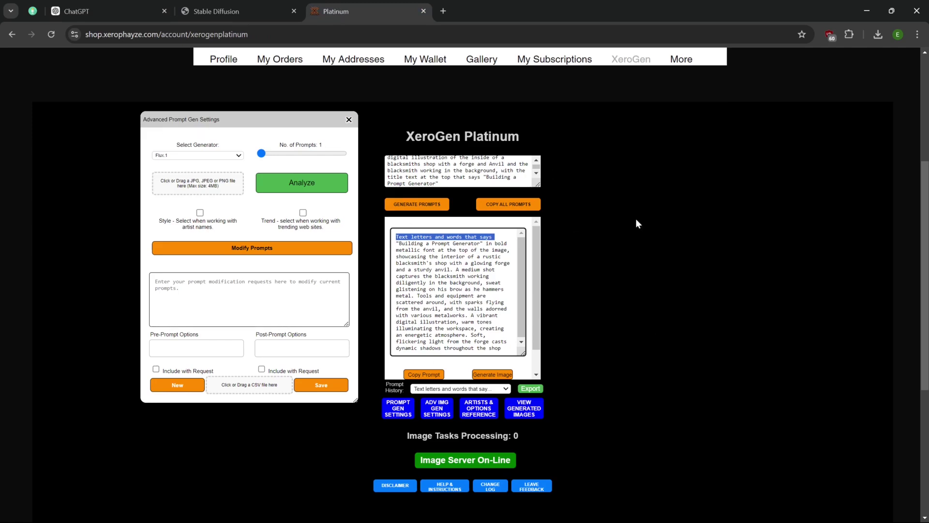
{"action": "scroll", "coordinate": [455, 291], "scroll_direction": "down", "scroll_amount": 1}
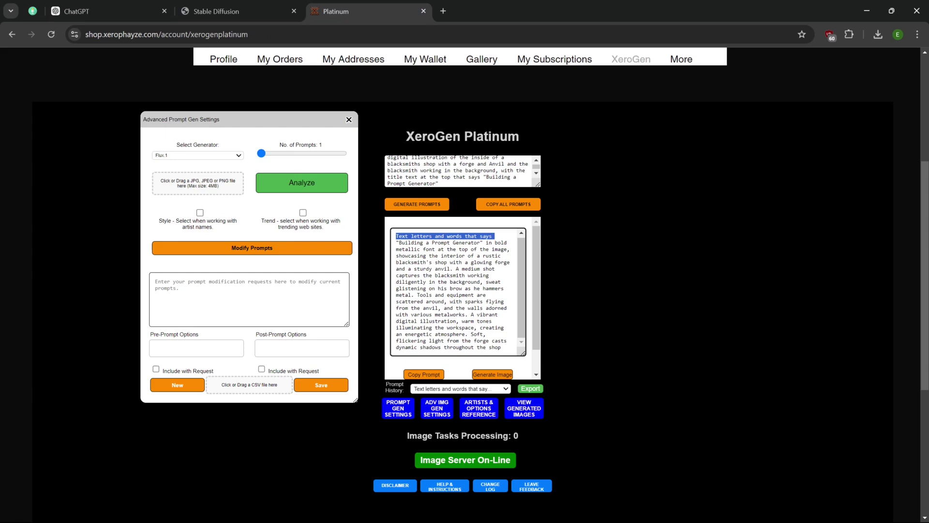
{"action": "left_click_drag", "start_coordinate": [403, 168], "coordinate": [440, 183]}
{"action": "key", "text": "ctrl+a"}
{"action": "key", "text": "BackSpace"}
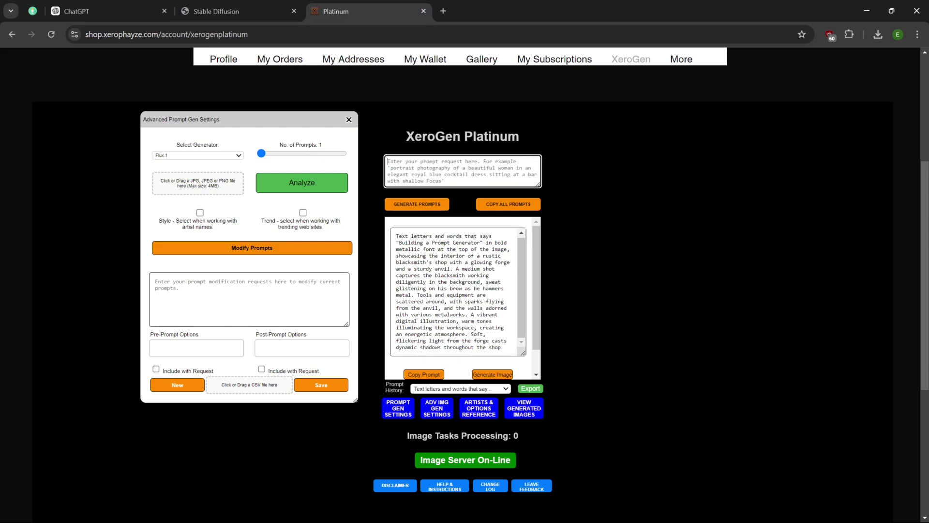
{"action": "key", "text": "F5"}
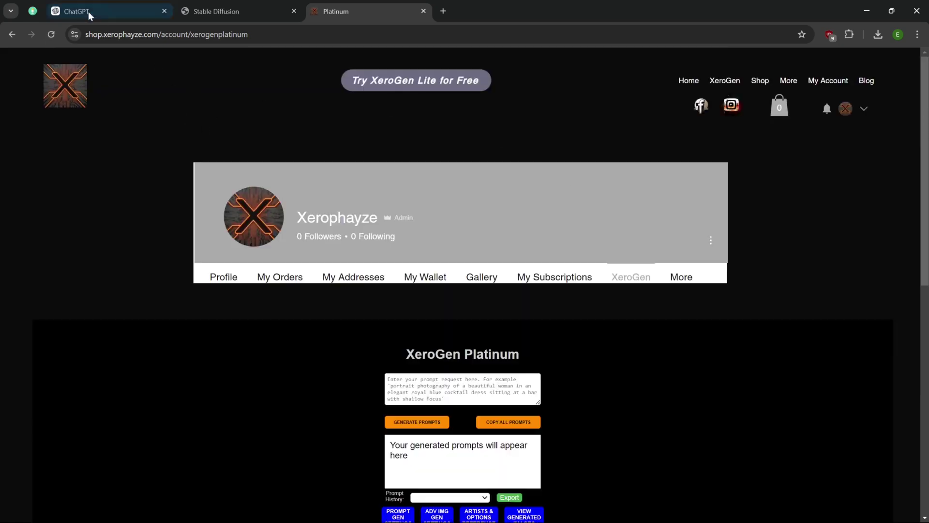
Open the Advanced Prompt Gen Settings and confirm Stable Diffusion is the selected generator.
{"action": "left_click", "coordinate": [88, 11]}
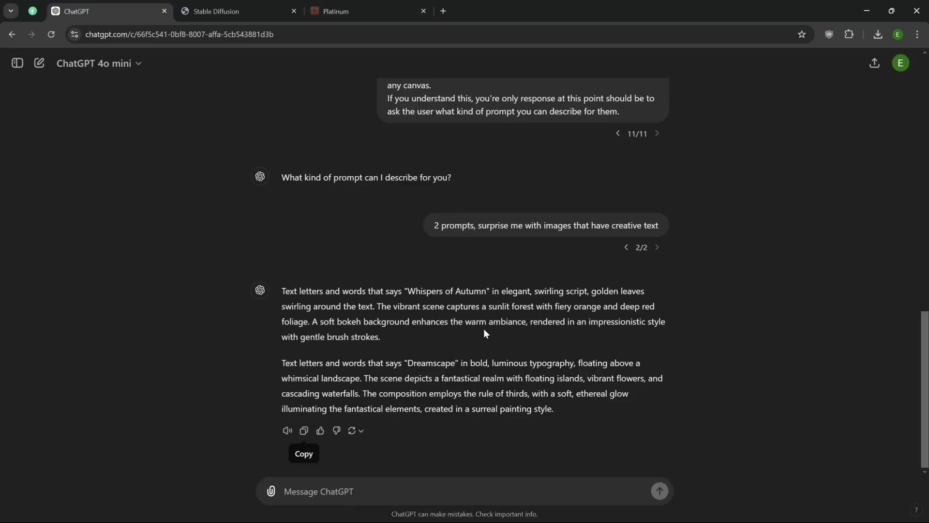
{"action": "left_click", "coordinate": [333, 13]}
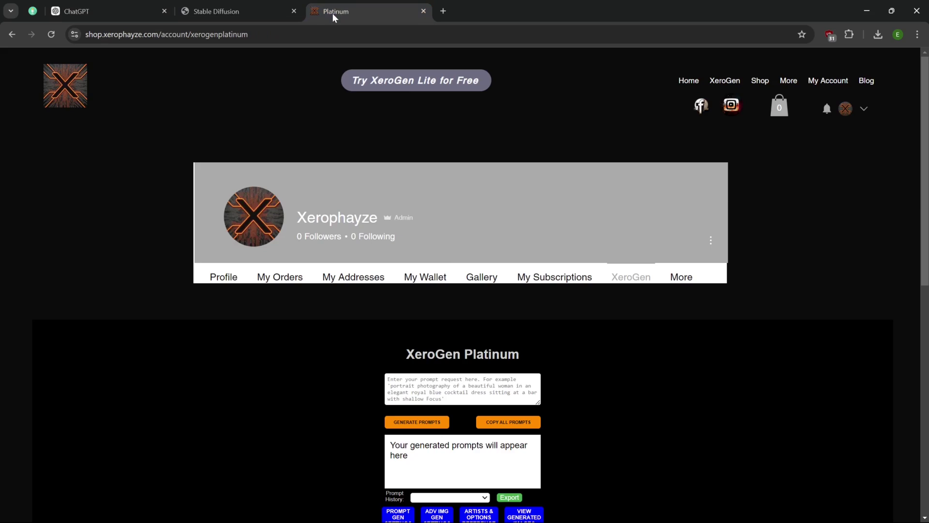
{"action": "left_click", "coordinate": [398, 515]}
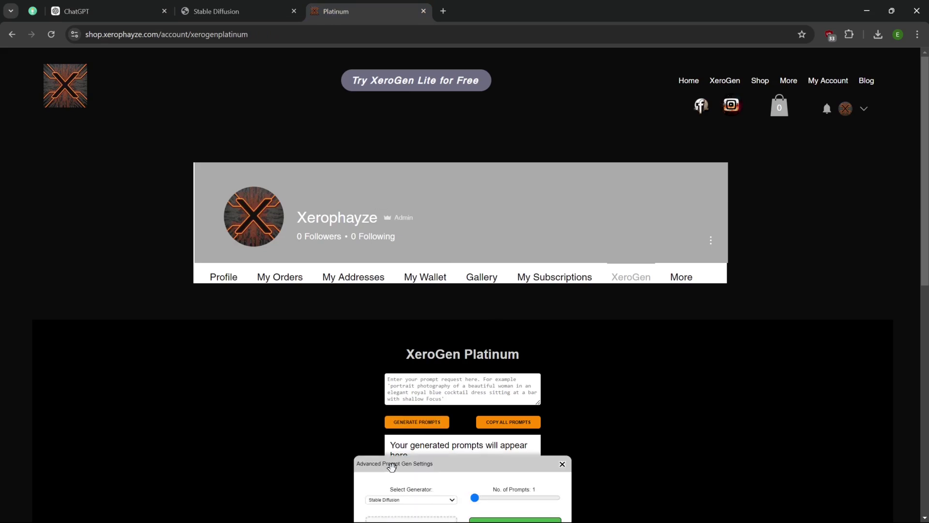
{"action": "left_click_drag", "start_coordinate": [392, 465], "coordinate": [210, 330]}
{"action": "scroll", "coordinate": [281, 387], "scroll_direction": "down", "scroll_amount": 3}
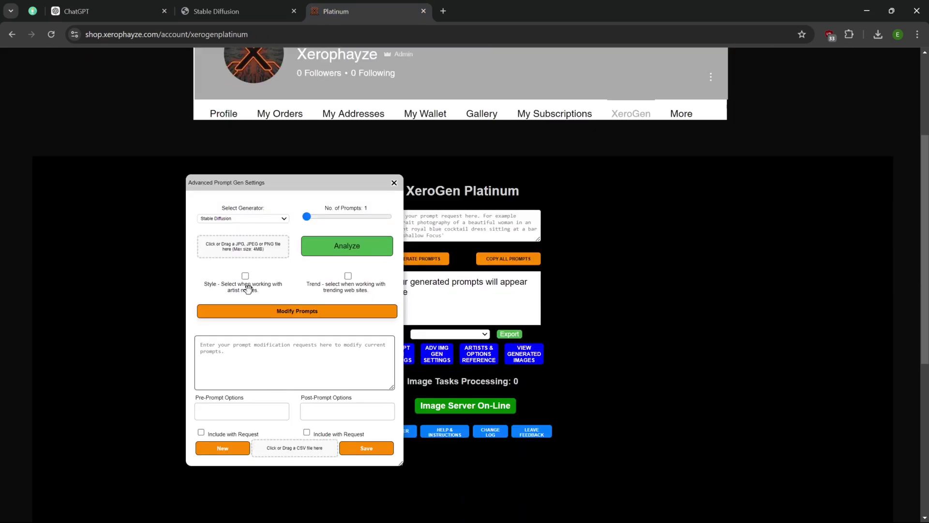
{"action": "left_click", "coordinate": [231, 219]}
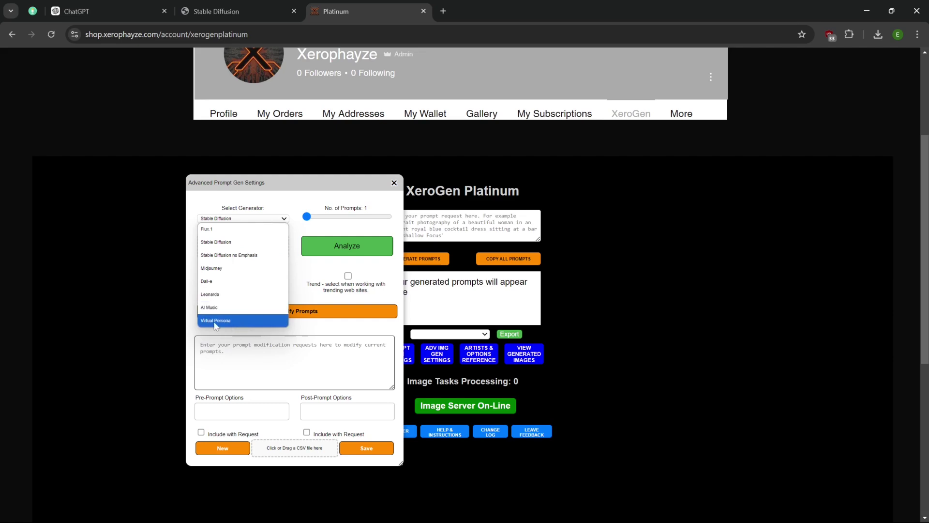
{"action": "left_click", "coordinate": [200, 195]}
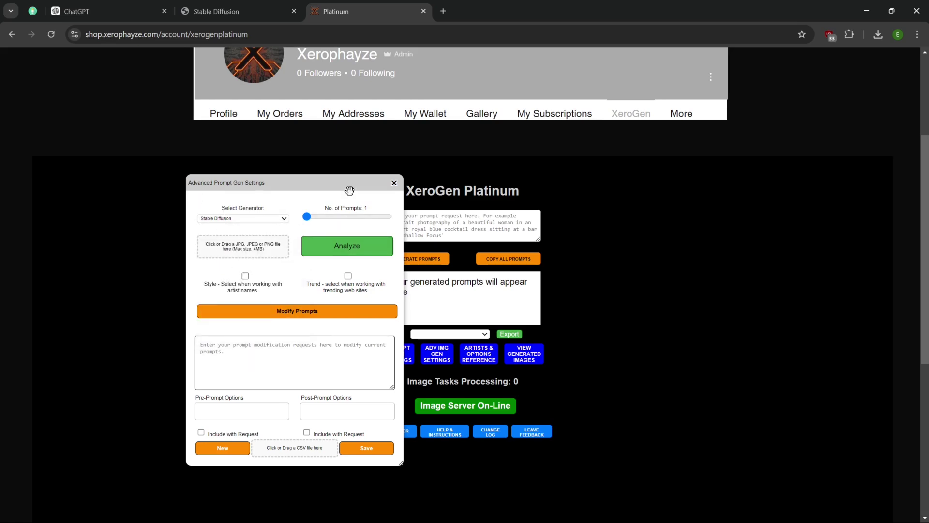
{"action": "left_click", "coordinate": [80, 12]}
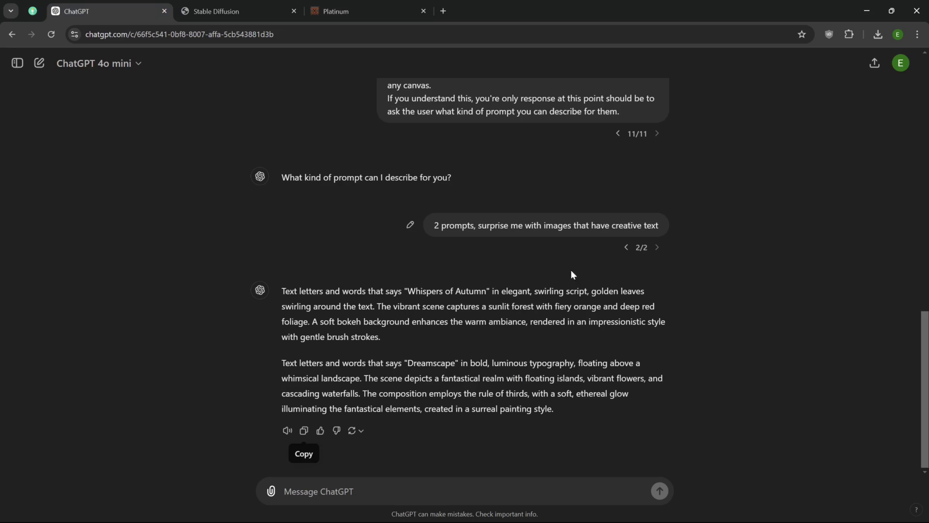